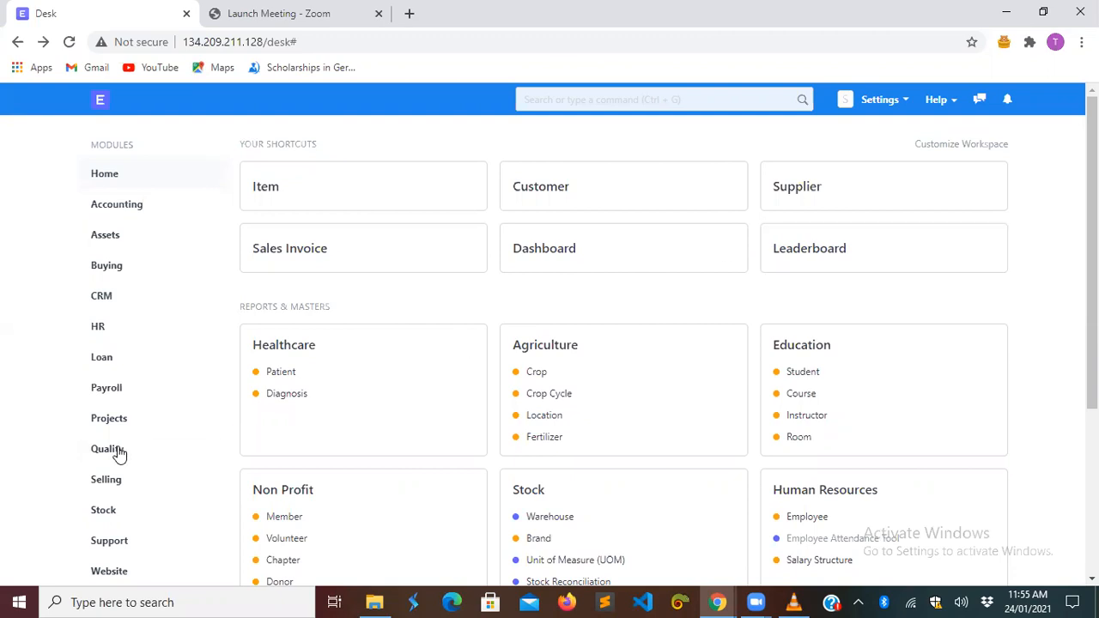
# - Go to the POS Awesome workspace in the sidebar and open its POS Profile list
pyautogui.scroll(-5, 119, 452)
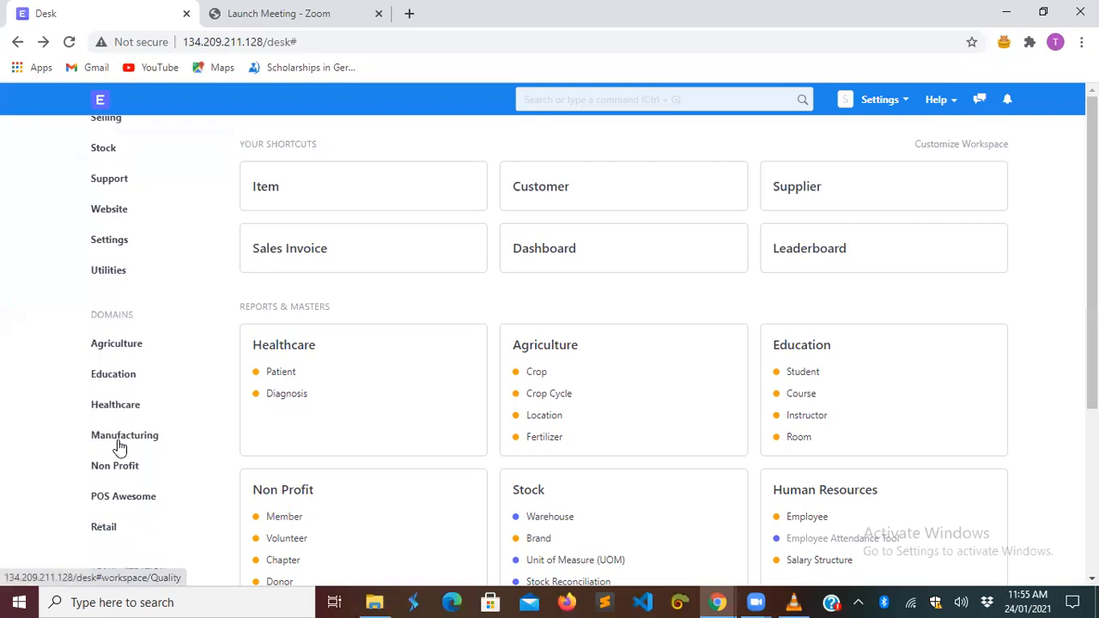
pyautogui.scroll(-1, 118, 448)
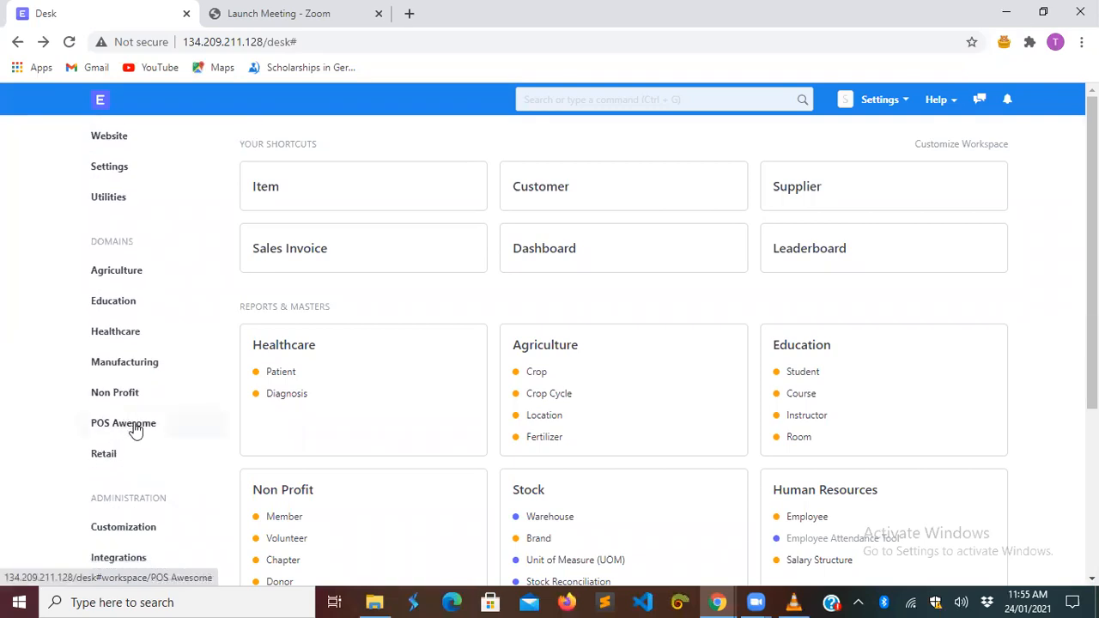
pyautogui.click(135, 430)
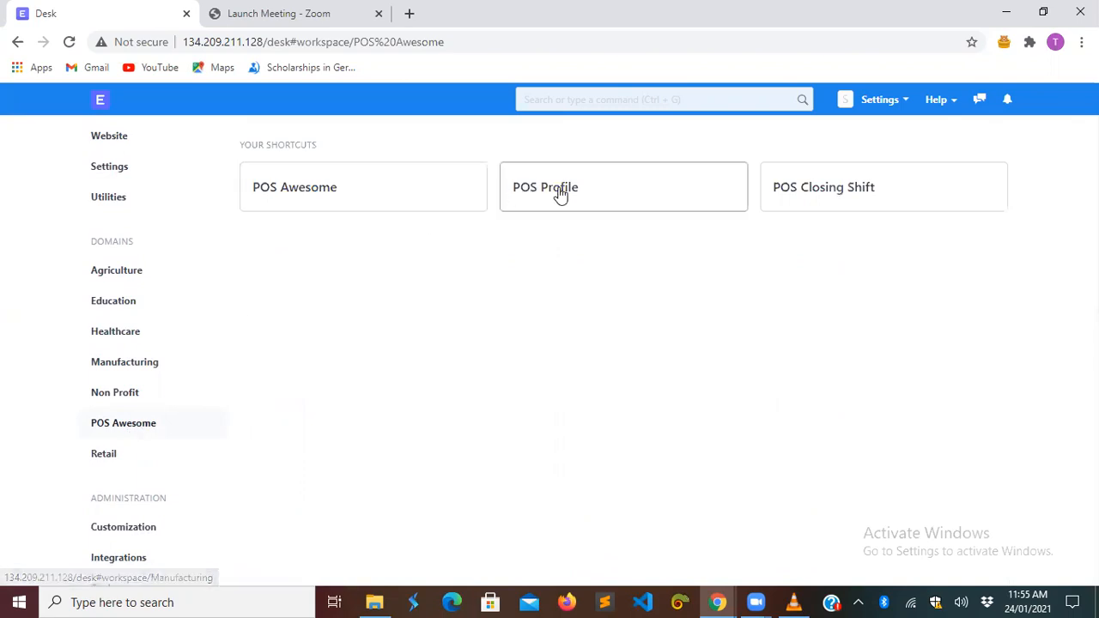
pyautogui.click(571, 200)
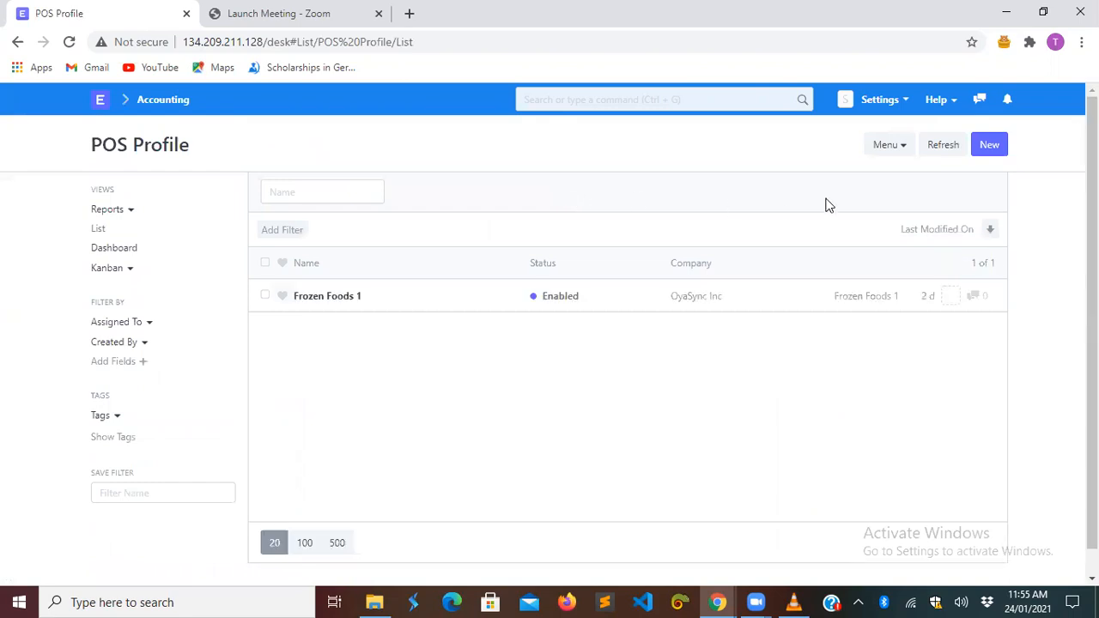
# - Create a new POS Profile named 'Overwhelming Stores' with customer Guest
pyautogui.click(989, 144)
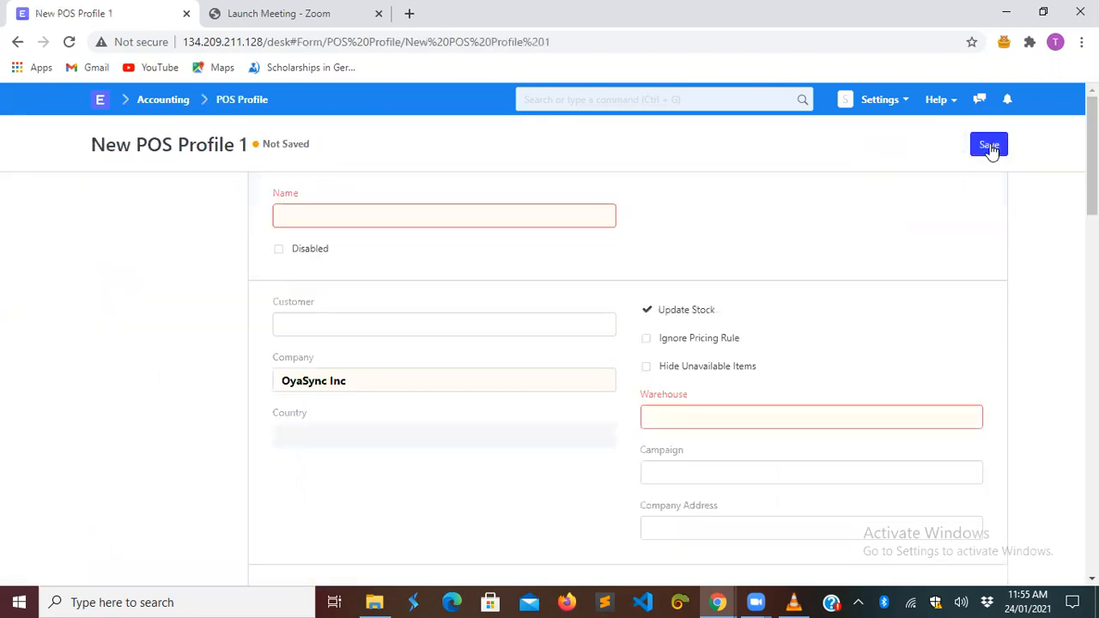
pyautogui.click(550, 217)
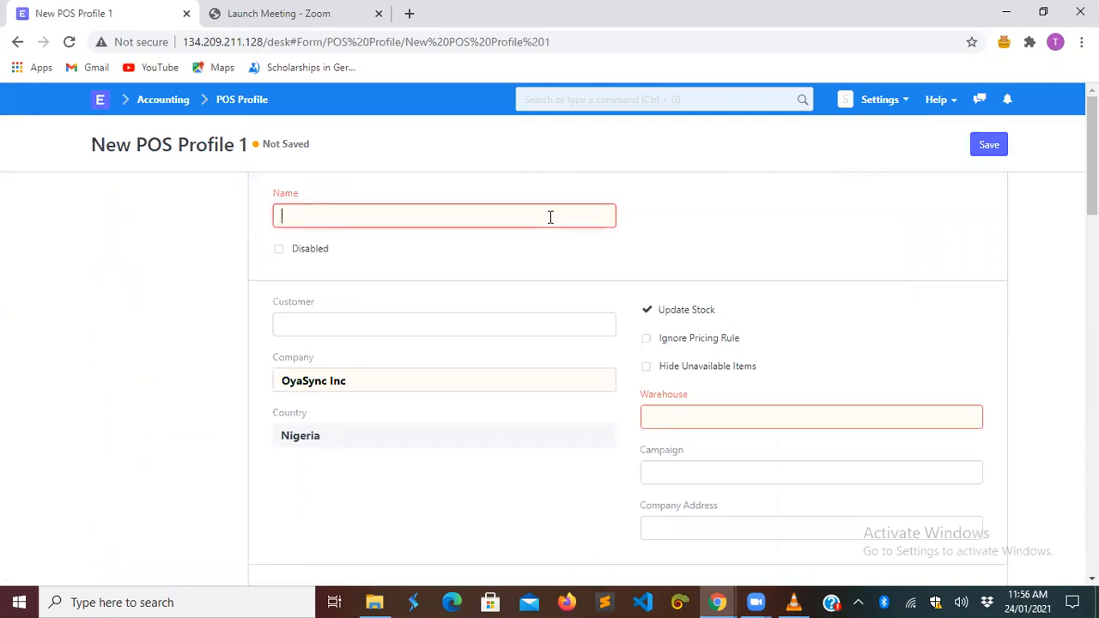
pyautogui.write('O')
pyautogui.write('YA')
pyautogui.press('BackSpace')
pyautogui.press('BackSpace')
pyautogui.write('verwhelming ')
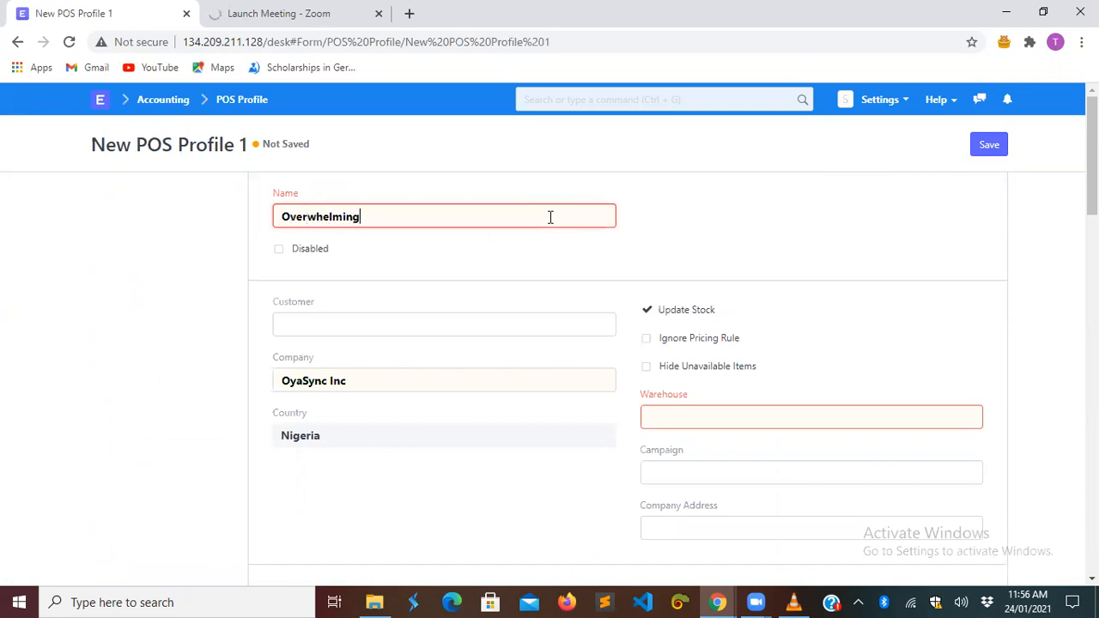
pyautogui.write('Stores')
pyautogui.click(460, 322)
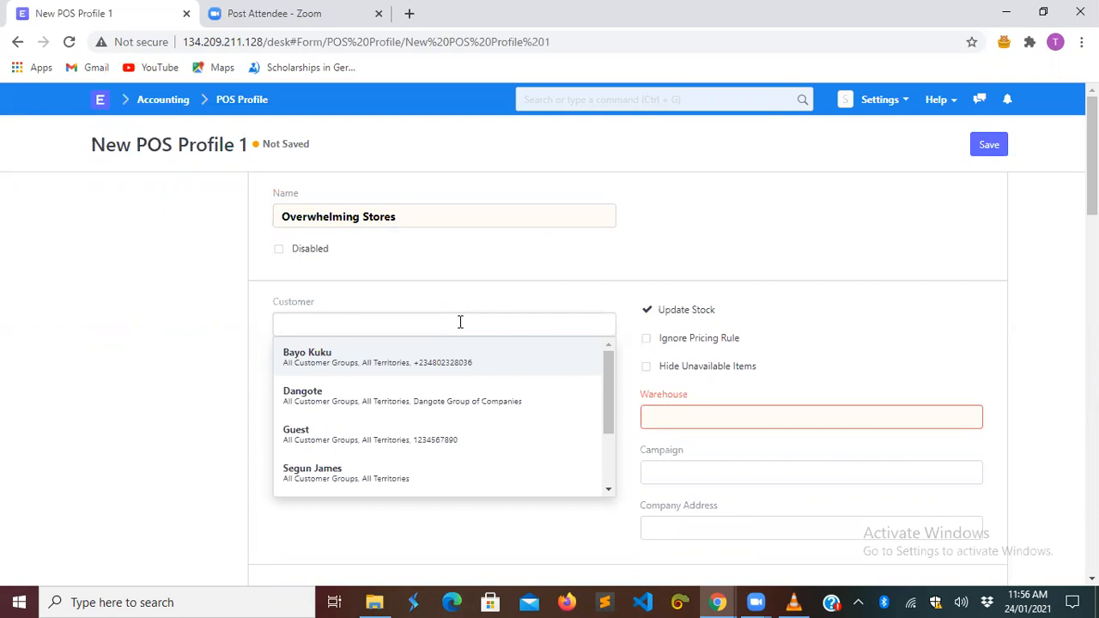
pyautogui.click(443, 436)
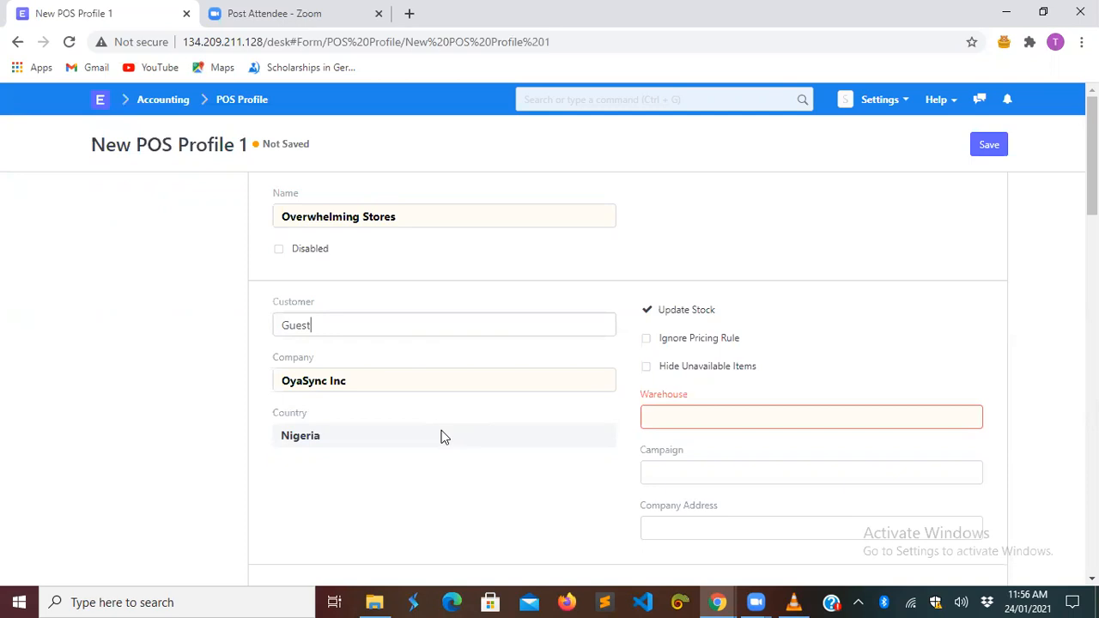
# - Clear the Company field and type 'over' to search for the new company
pyautogui.click(383, 380)
pyautogui.press('BackSpace')
pyautogui.press('BackSpace')
pyautogui.press('BackSpace')
pyautogui.press('BackSpace')
pyautogui.press('BackSpace')
pyautogui.press('BackSpace')
pyautogui.press('BackSpace')
pyautogui.press('BackSpace')
pyautogui.press('BackSpace')
pyautogui.press('BackSpace')
pyautogui.press('BackSpace')
pyautogui.write('over')
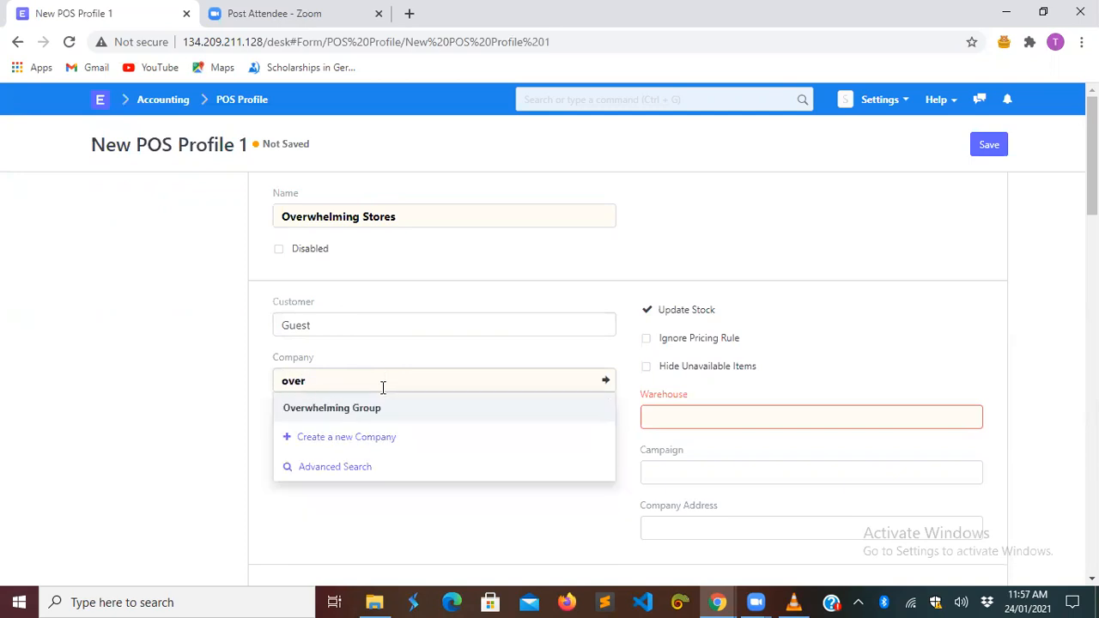
# - Set company to Overwhelming Group and warehouse to Finished Goods - OG
pyautogui.click(383, 412)
pyautogui.click(672, 418)
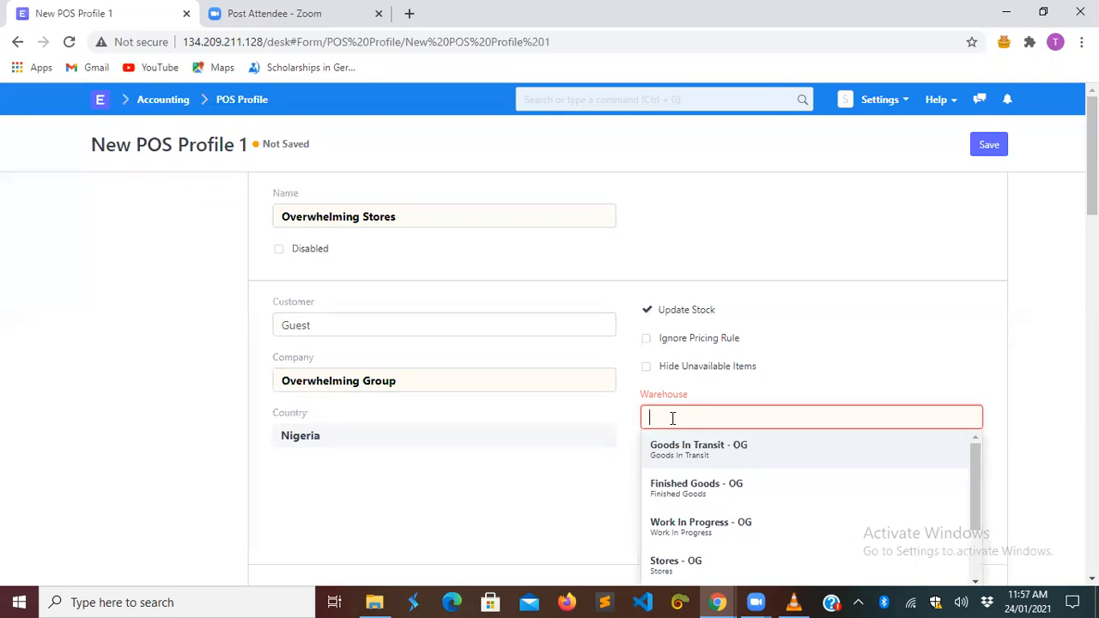
pyautogui.click(688, 489)
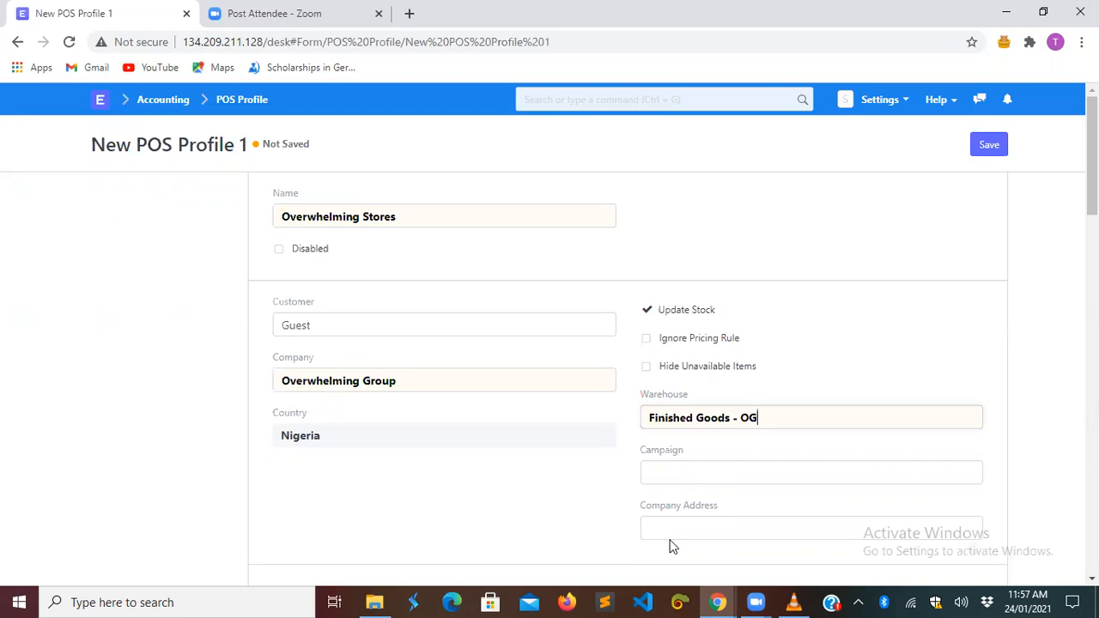
pyautogui.click(675, 526)
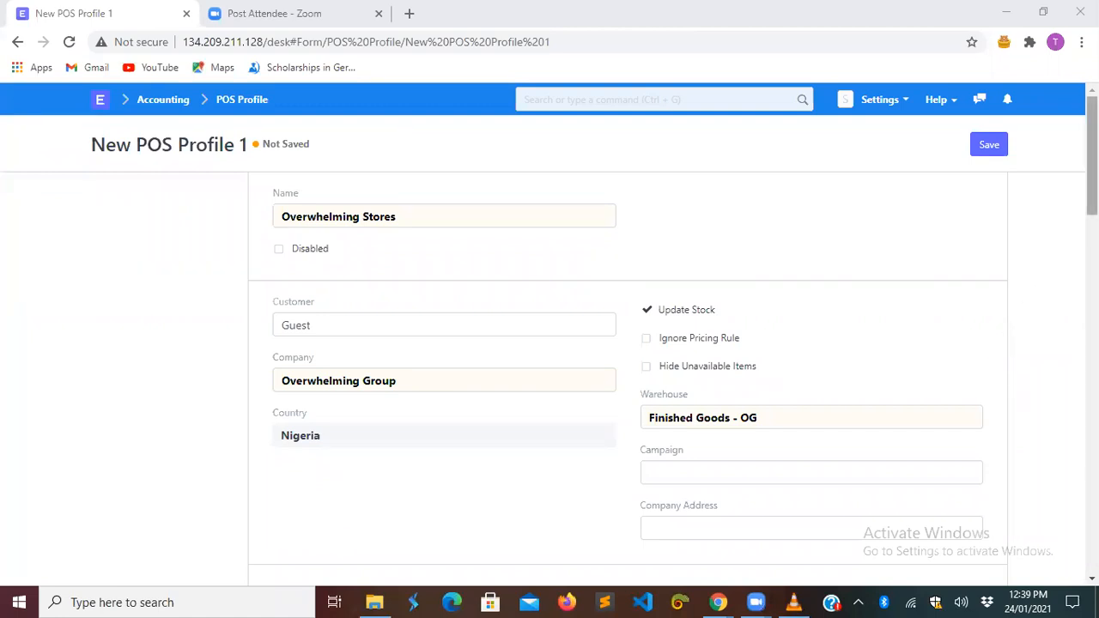
# - Try an unmatched company address, leave it empty, and enable Allow user to edit Rate
pyautogui.moveTo(1092, 179); pyautogui.dragTo(1092, 233)
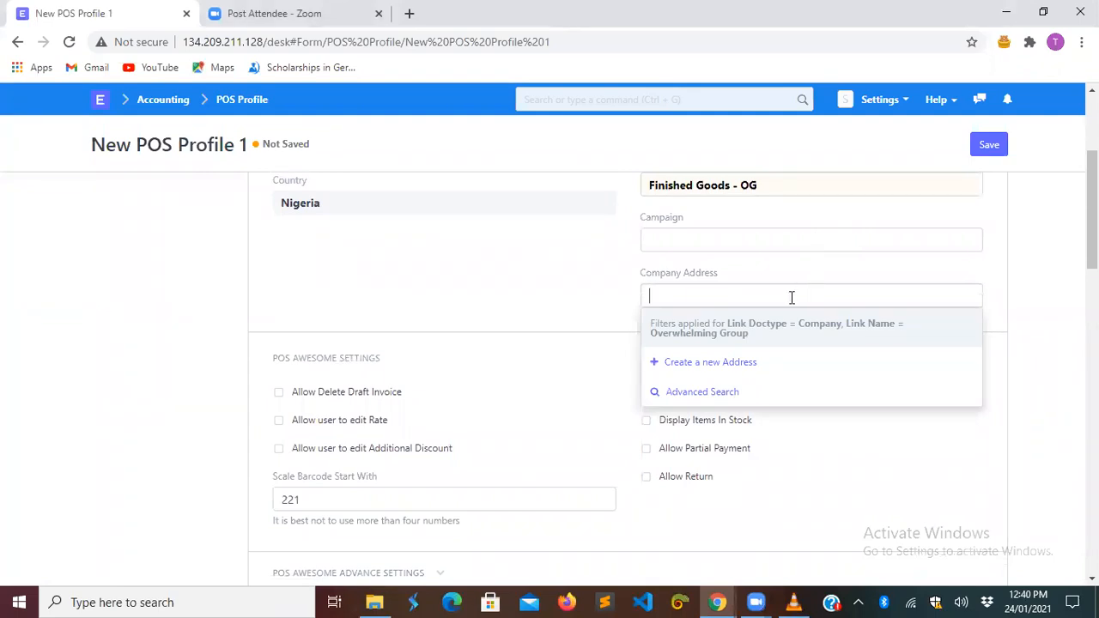
pyautogui.write('Ik')
pyautogui.press('BackSpace')
pyautogui.write('korodu')
pyautogui.write(', I')
pyautogui.write('Lag')
pyautogui.write('os')
pyautogui.click(1022, 297)
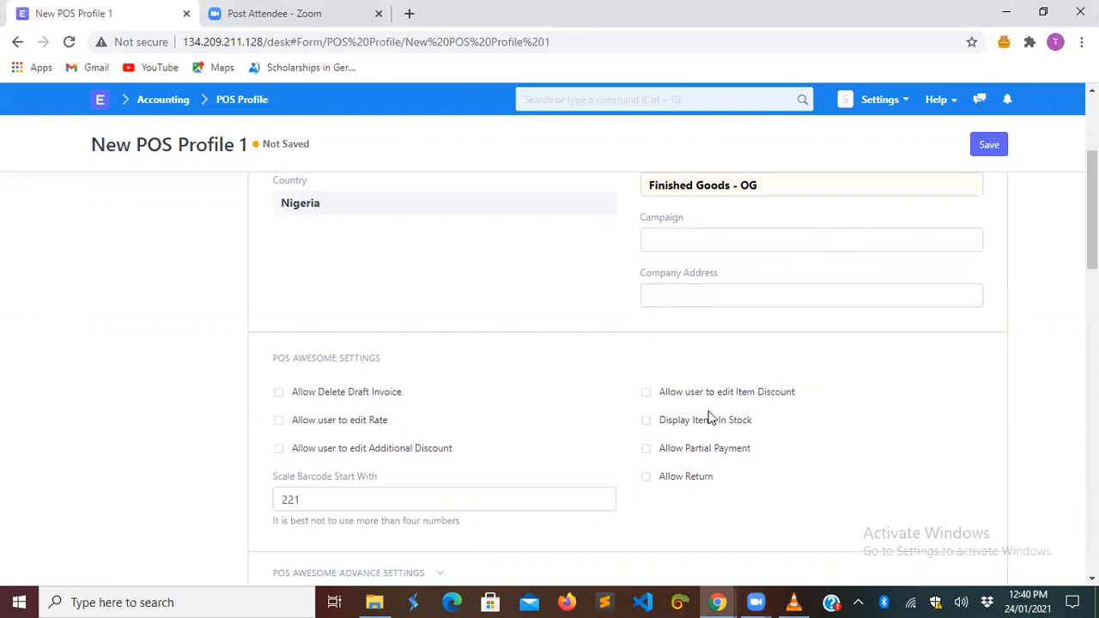
pyautogui.moveTo(1092, 209); pyautogui.dragTo(1091, 239)
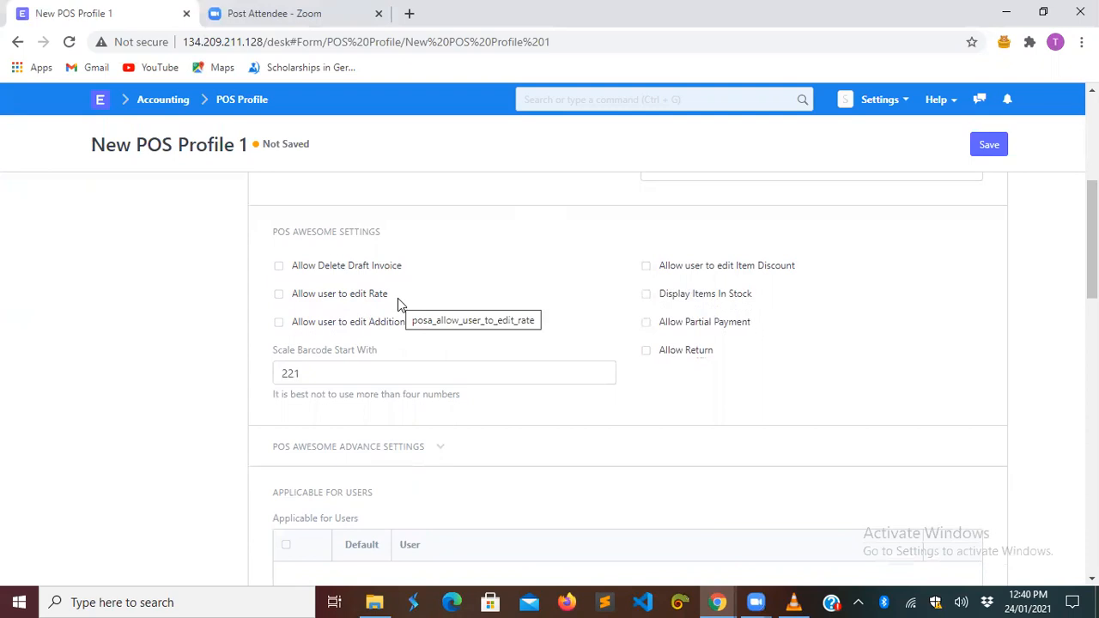
pyautogui.click(279, 294)
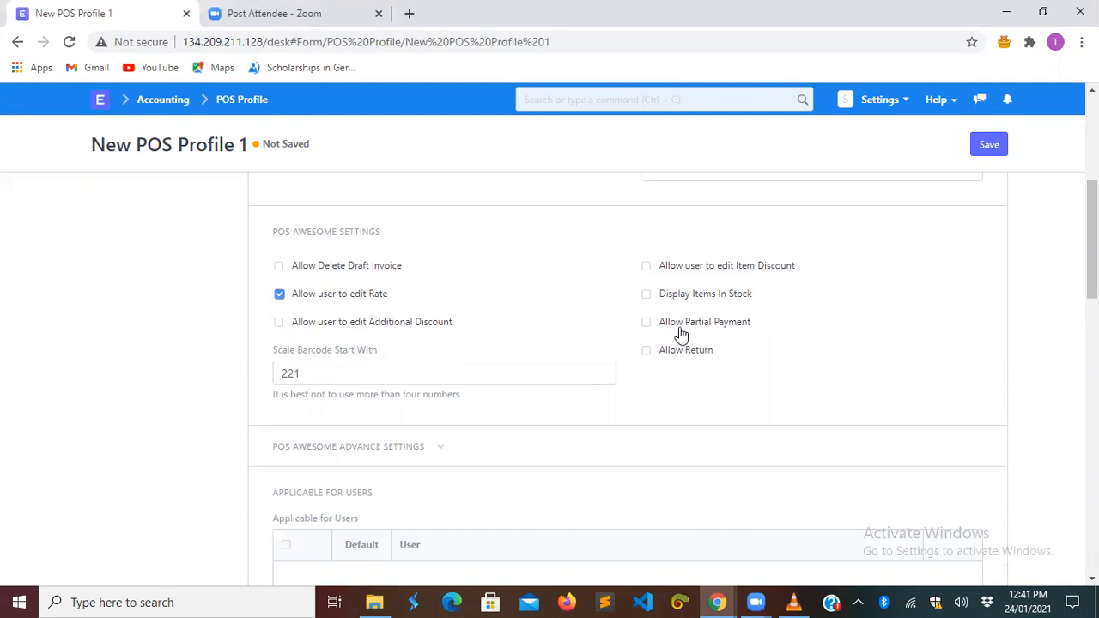
# - Turn rate editing off; enable Allow Partial Payment, Display Items In Stock, Allow Delete Draft Invoice
pyautogui.click(278, 295)
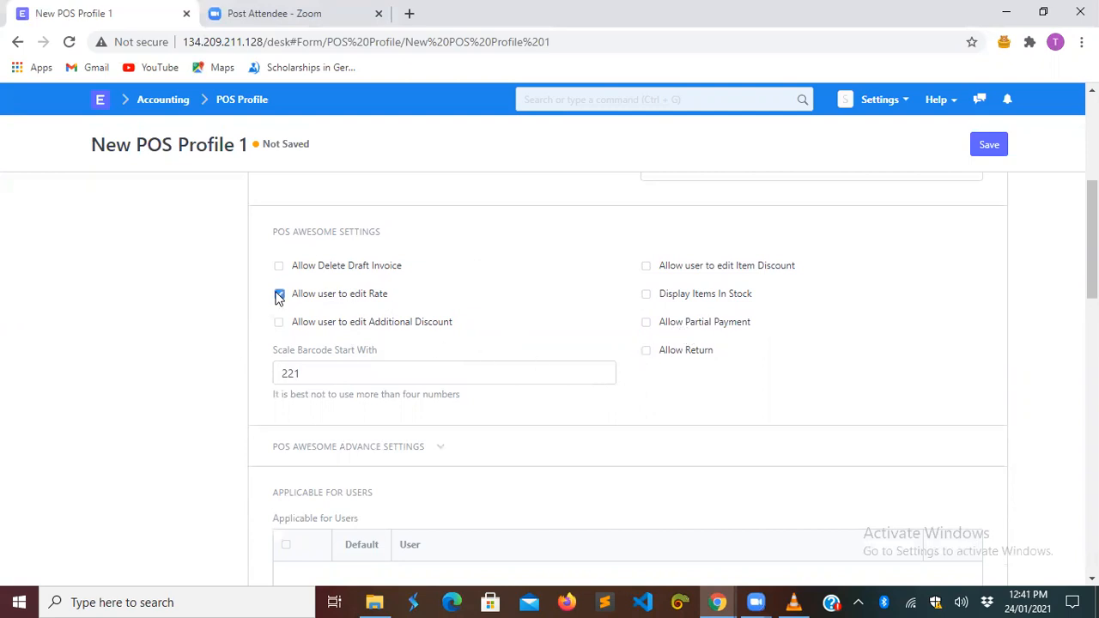
pyautogui.click(646, 322)
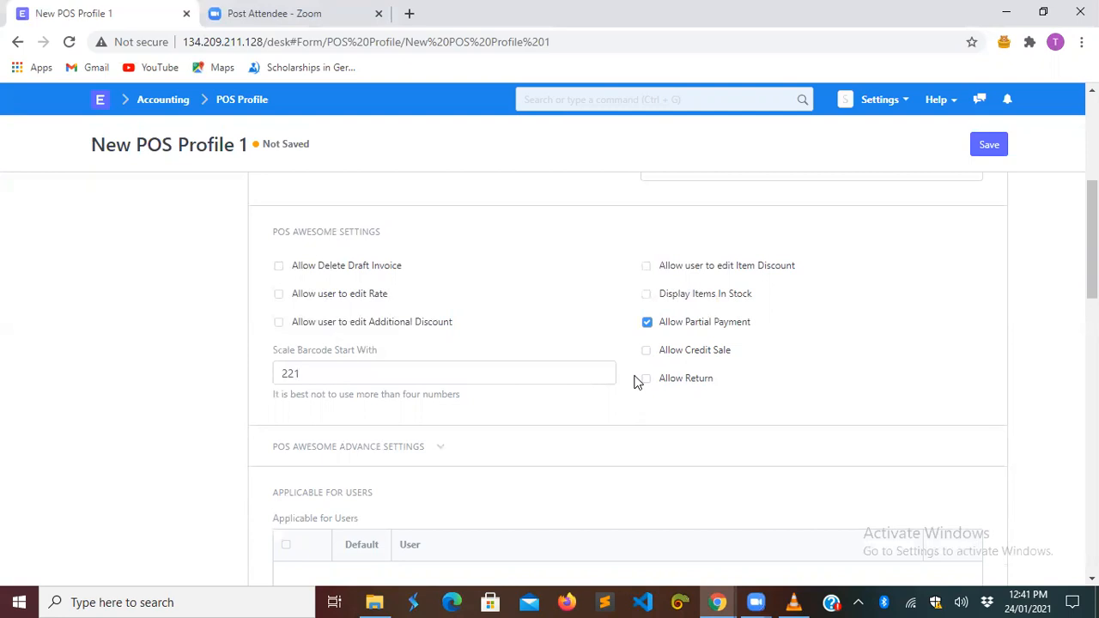
pyautogui.click(646, 294)
pyautogui.click(279, 266)
# - Expand and collapse the POS Awesome Advance Settings section
pyautogui.scroll(-1, 658, 407)
pyautogui.scroll(-1, 660, 407)
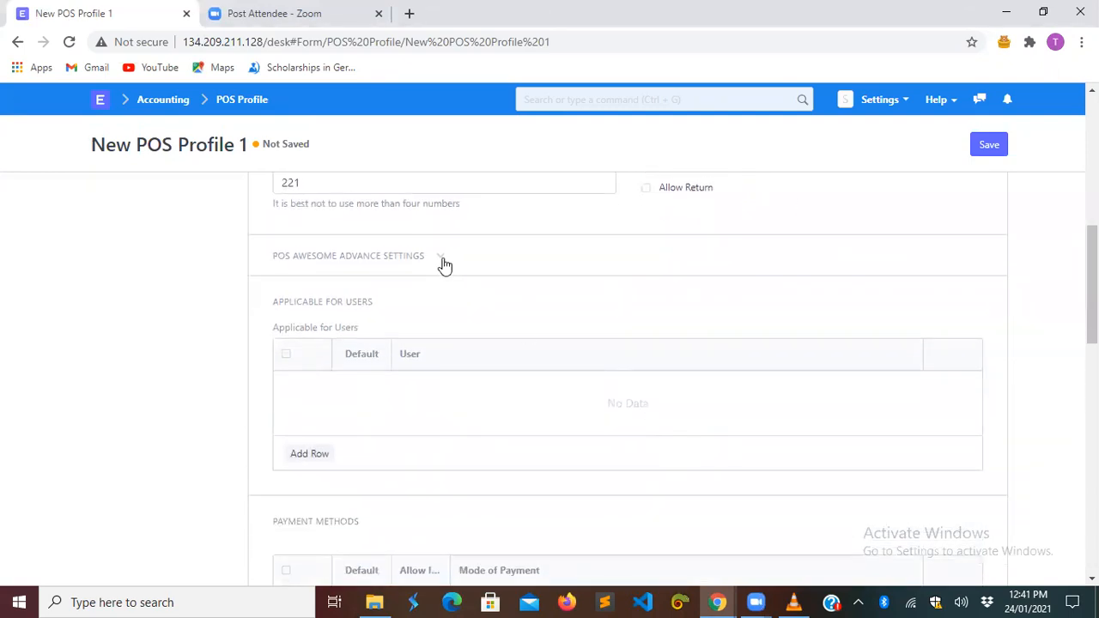
pyautogui.click(441, 257)
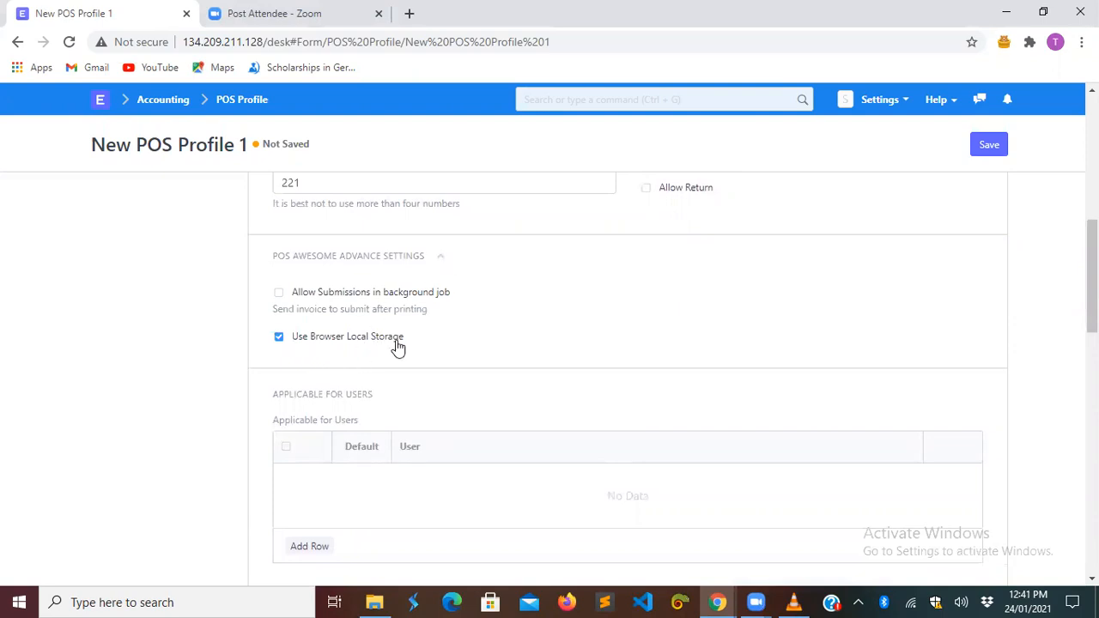
pyautogui.click(437, 261)
pyautogui.scroll(-2, 485, 356)
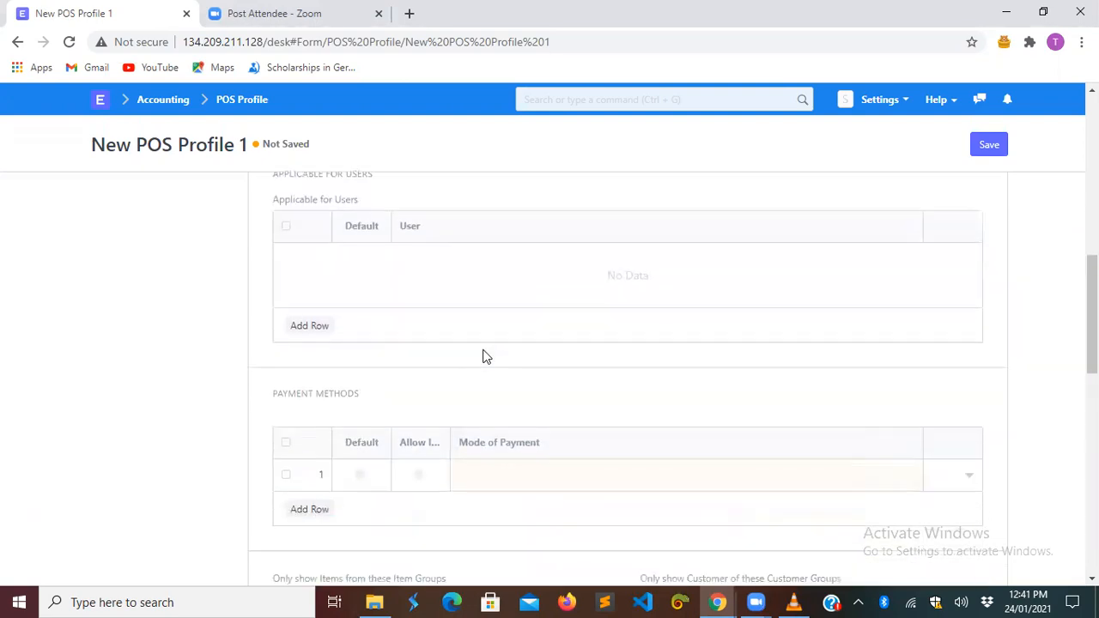
# - Add a blank row to Applicable for Users without selecting any user
pyautogui.click(294, 326)
pyautogui.scroll(1, 484, 254)
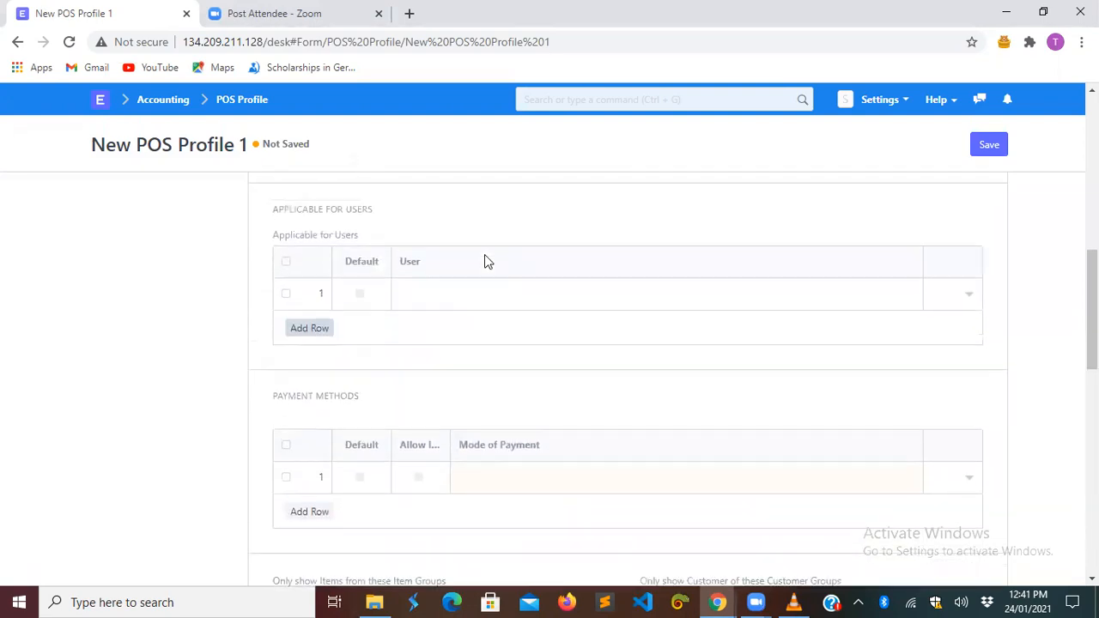
pyautogui.click(458, 307)
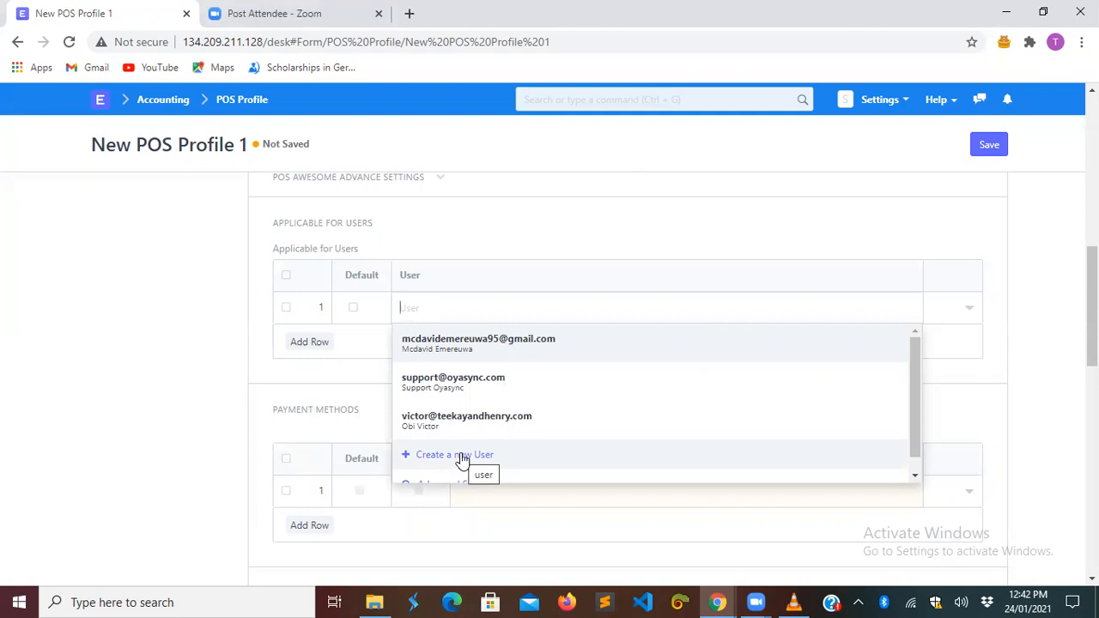
pyautogui.click(487, 239)
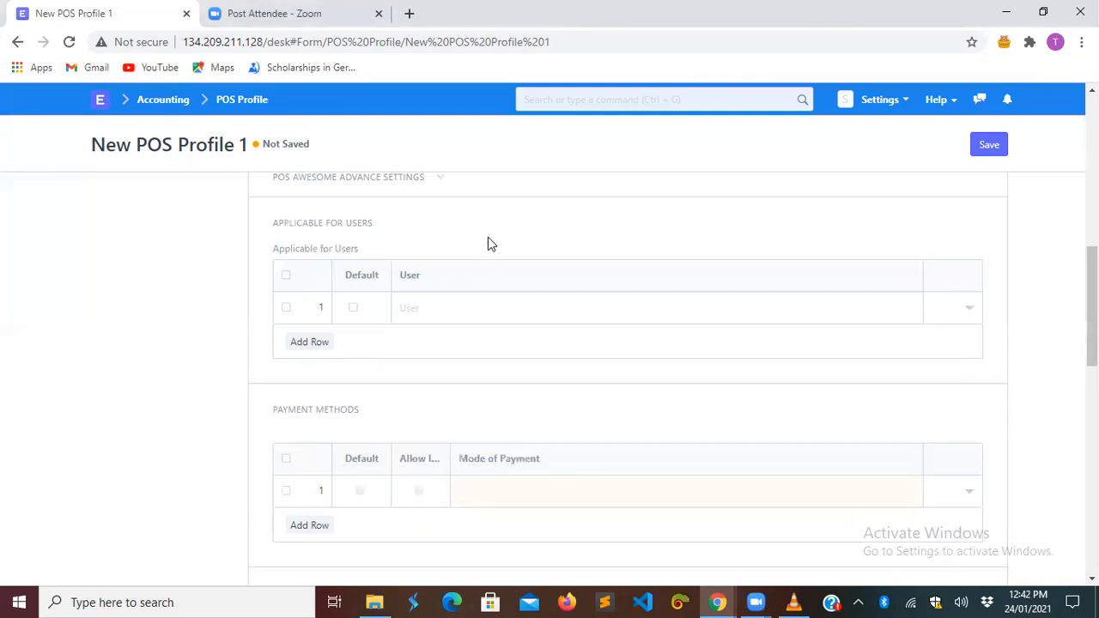
# - Set the first payment method to Cash and mark it as default
pyautogui.click(486, 487)
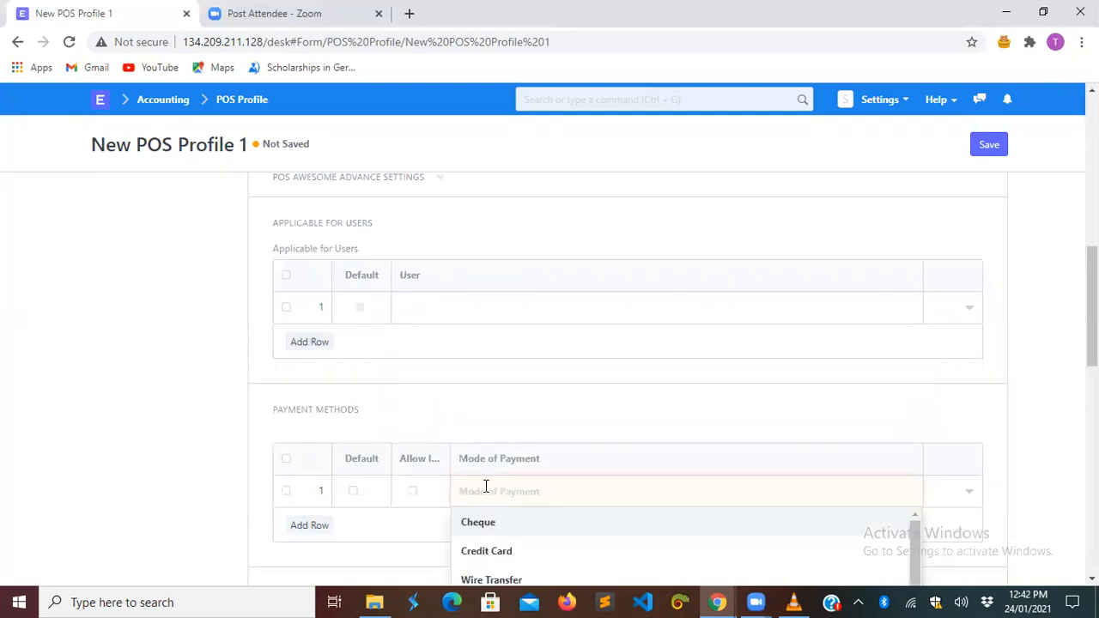
pyautogui.scroll(-1, 665, 432)
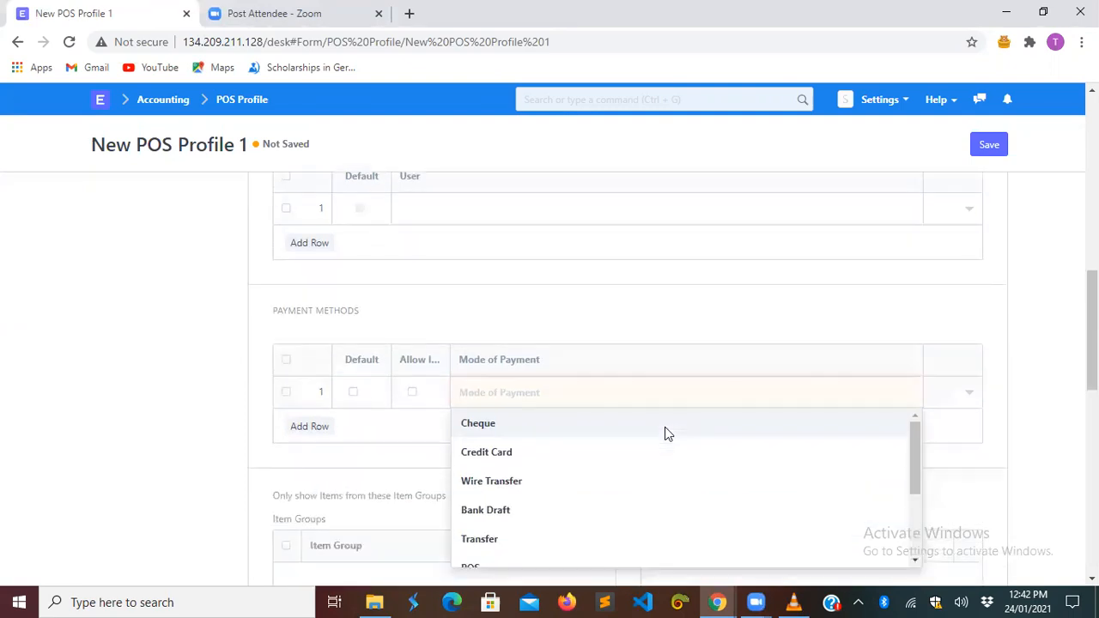
pyautogui.scroll(-2, 535, 495)
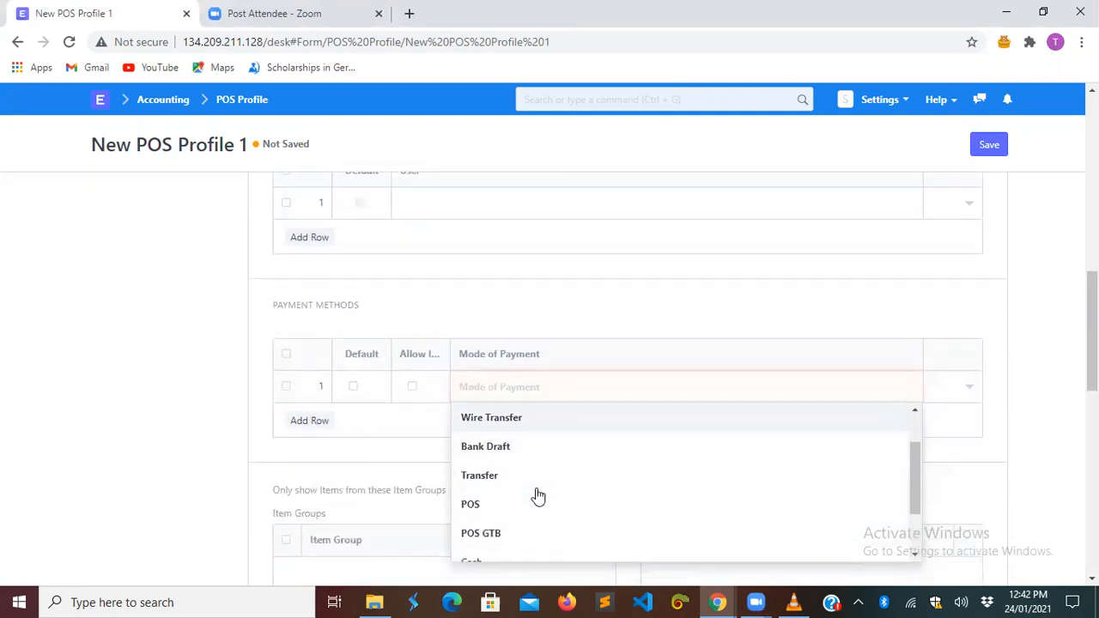
pyautogui.click(500, 521)
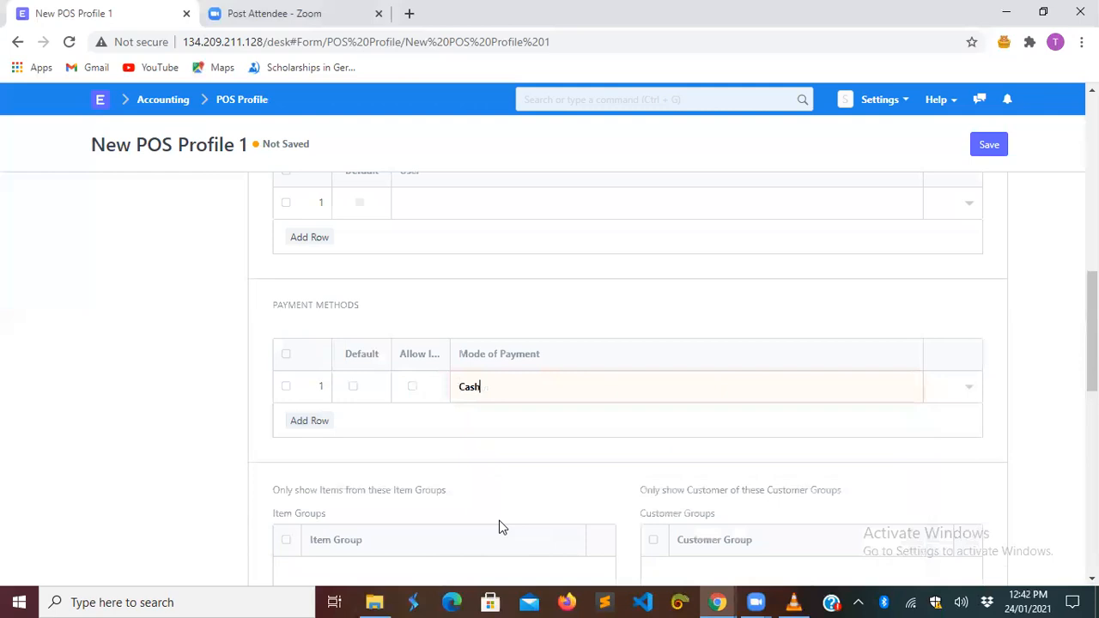
pyautogui.click(354, 387)
# - Add Transfer and POS GTB as the second and third payment method rows
pyautogui.click(309, 420)
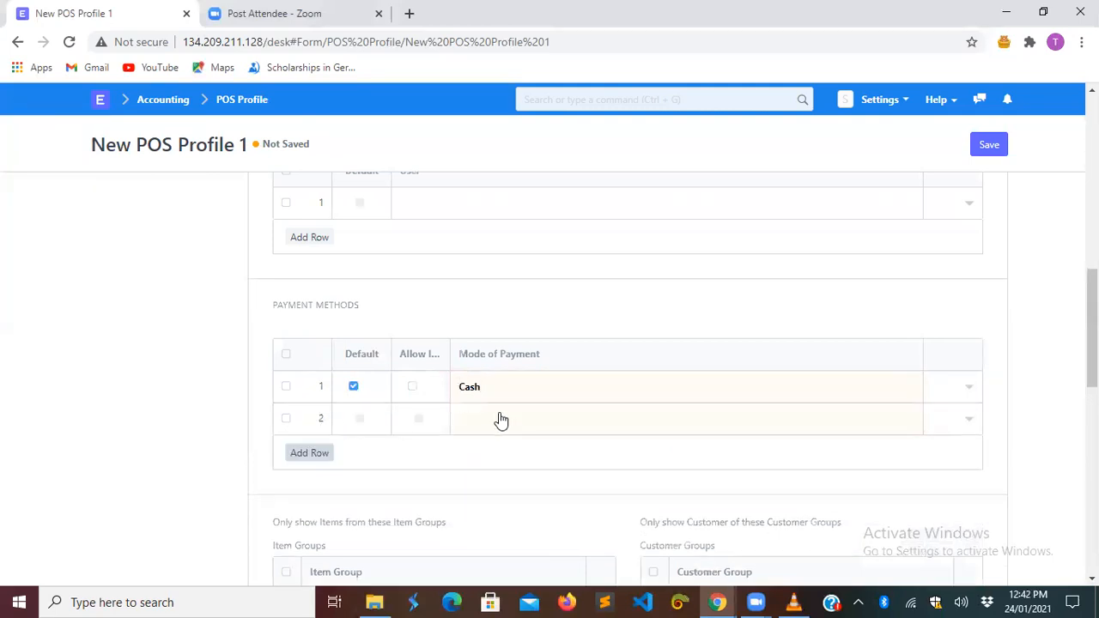
pyautogui.click(496, 416)
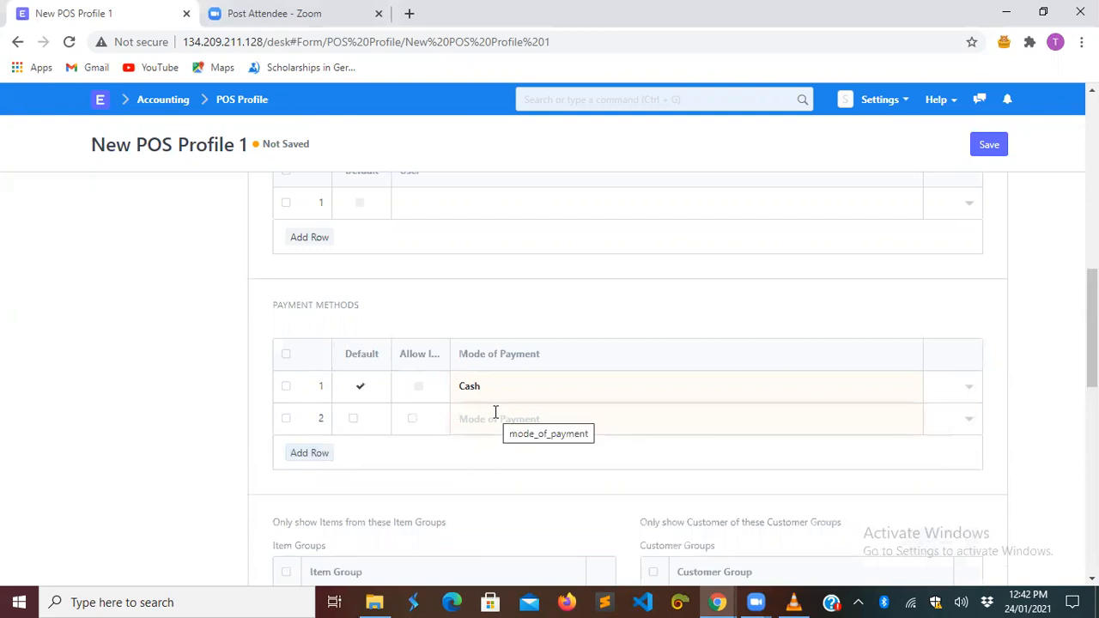
pyautogui.write('tr')
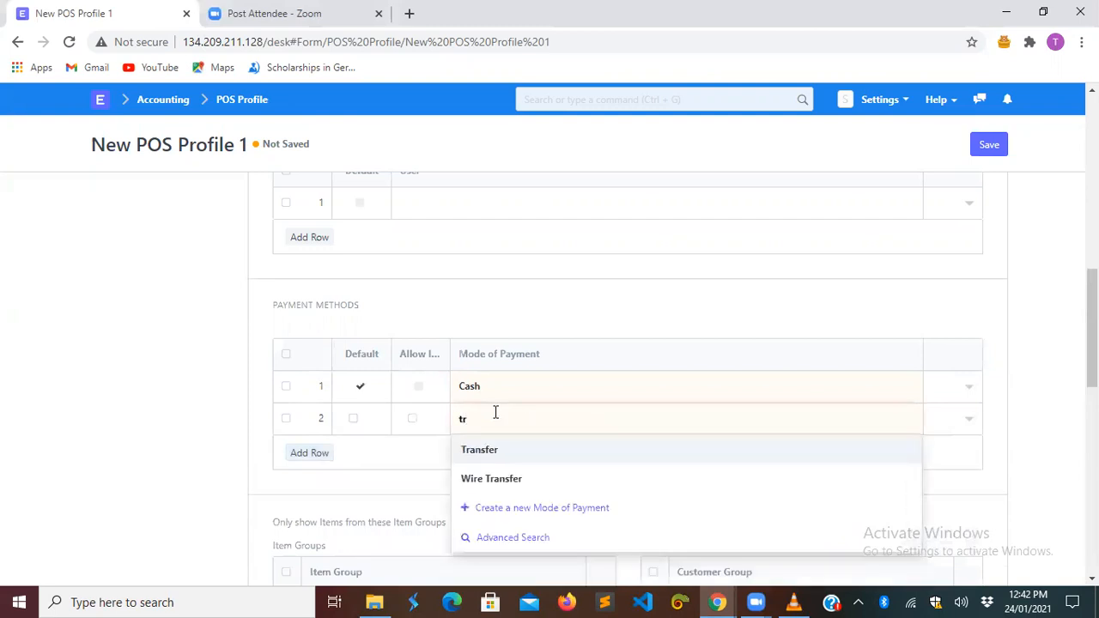
pyautogui.click(481, 457)
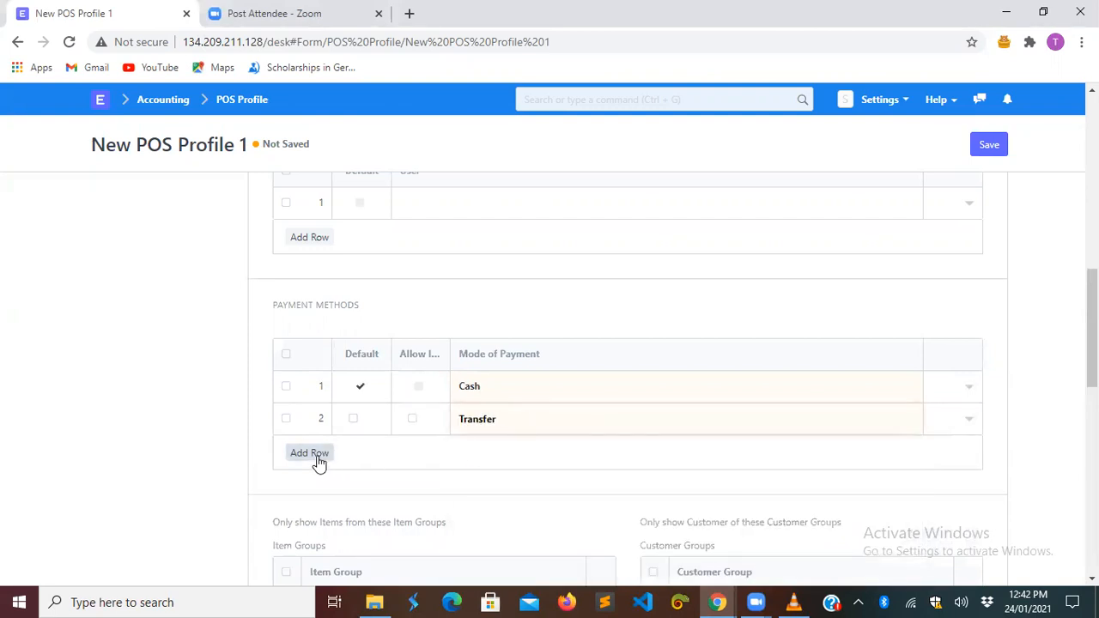
pyautogui.click(315, 458)
pyautogui.click(505, 453)
pyautogui.write('pos')
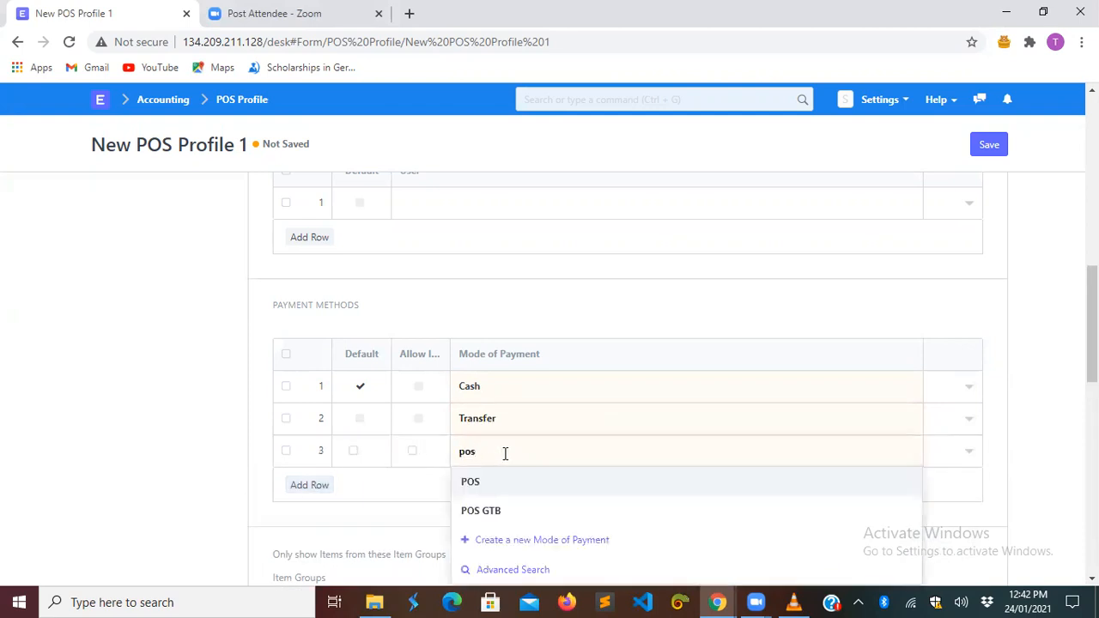
pyautogui.click(497, 513)
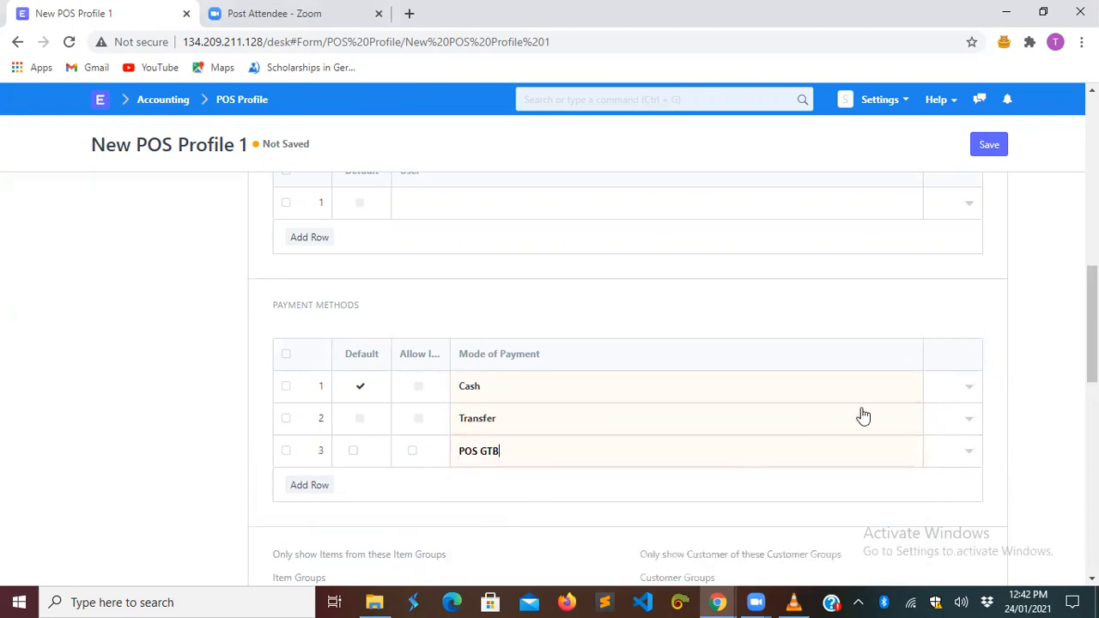
pyautogui.click(820, 388)
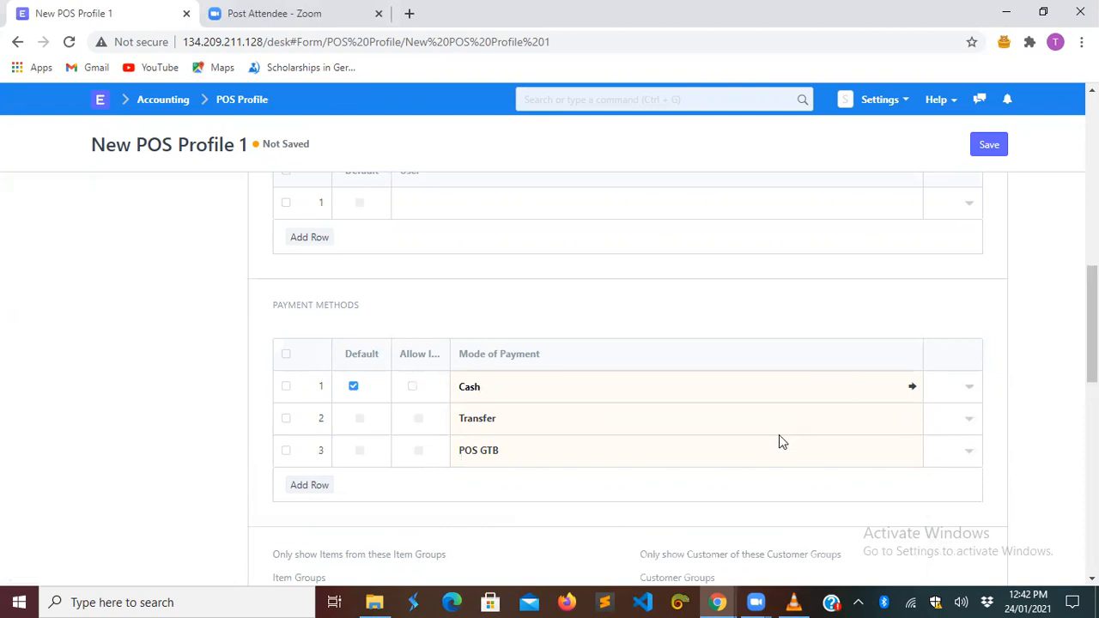
pyautogui.click(738, 423)
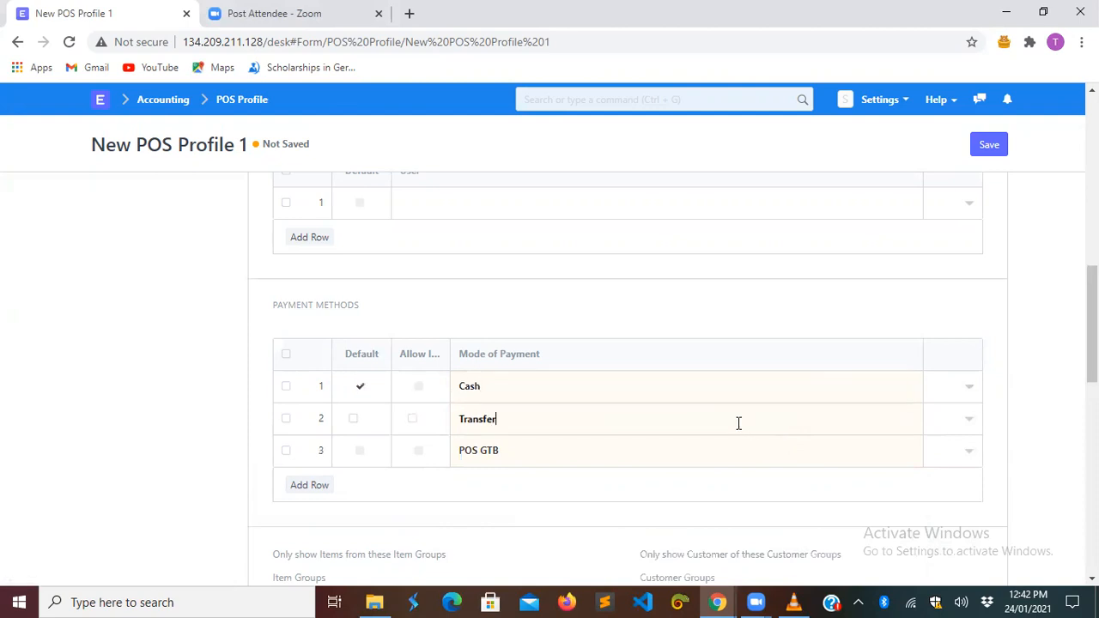
# - Open the Transfer payment mode and add an Overwhelming Group company account row
pyautogui.click(913, 421)
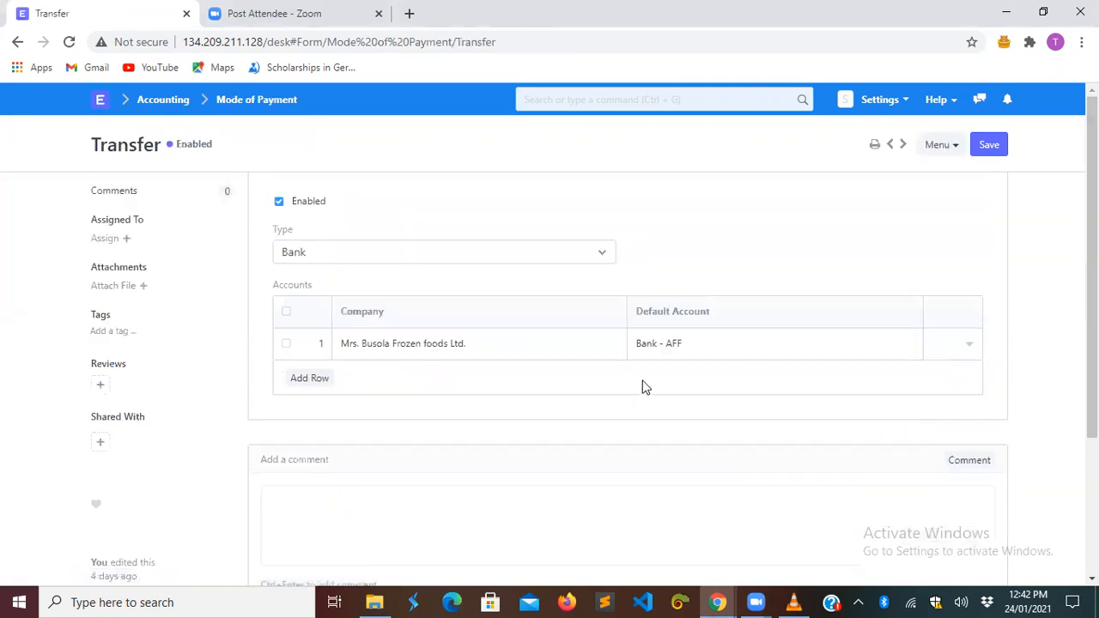
pyautogui.click(315, 382)
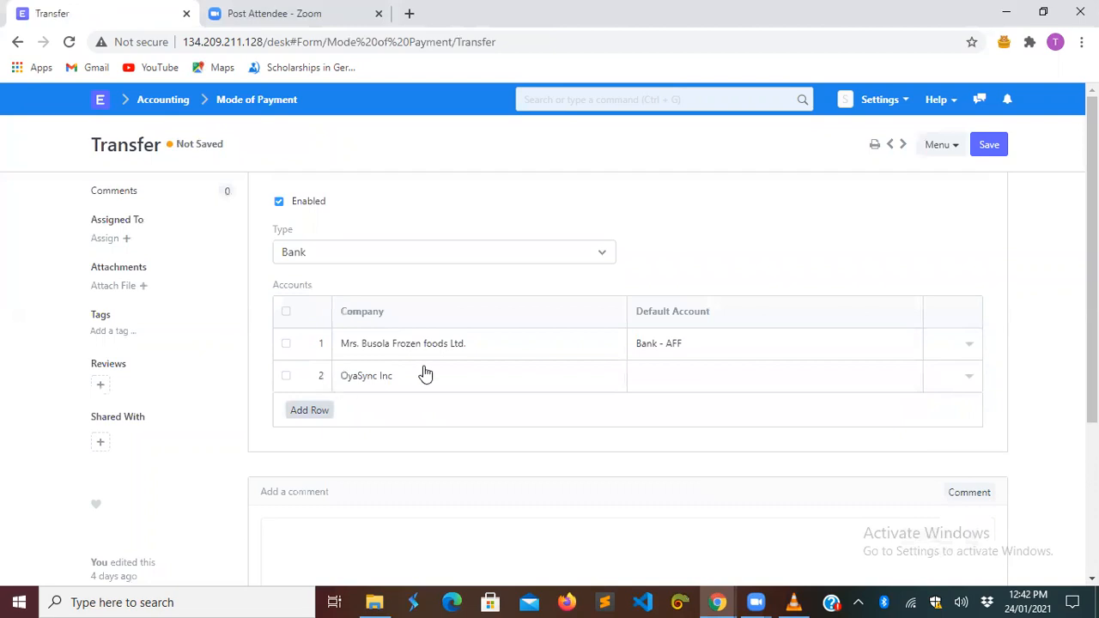
pyautogui.click(457, 371)
pyautogui.press('BackSpace')
pyautogui.press('BackSpace')
pyautogui.press('BackSpace')
pyautogui.press('BackSpace')
pyautogui.press('BackSpace')
pyautogui.press('BackSpace')
pyautogui.press('BackSpace')
pyautogui.press('BackSpace')
pyautogui.press('BackSpace')
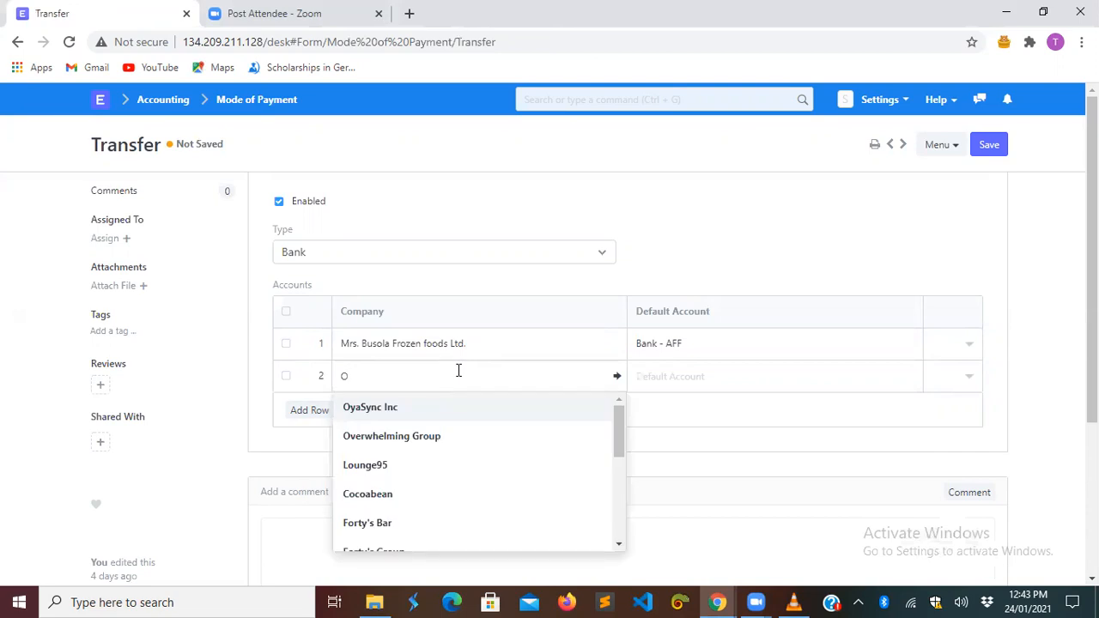
pyautogui.click(444, 437)
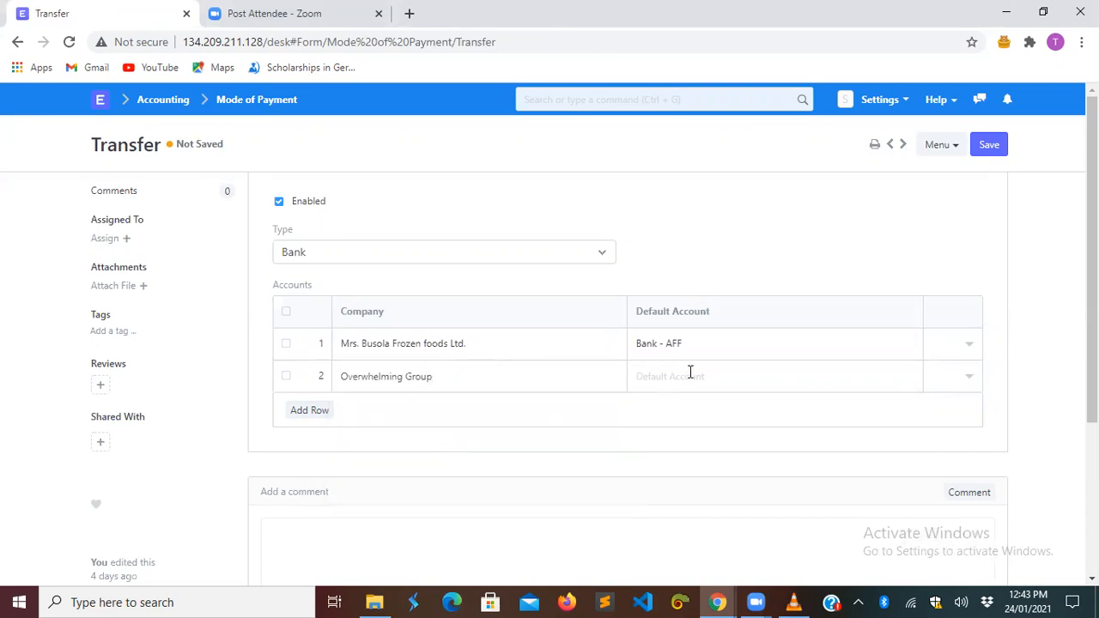
pyautogui.click(997, 151)
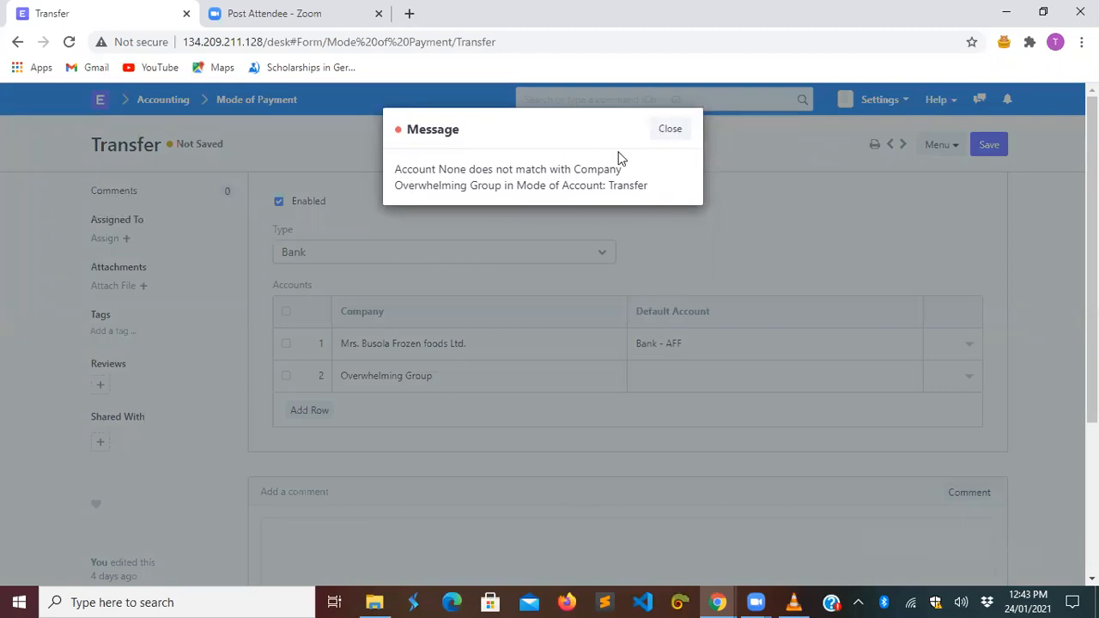
pyautogui.click(672, 130)
# - Set its default account to Bank - OG, delete the first row, save, and return
pyautogui.click(684, 380)
pyautogui.write('b')
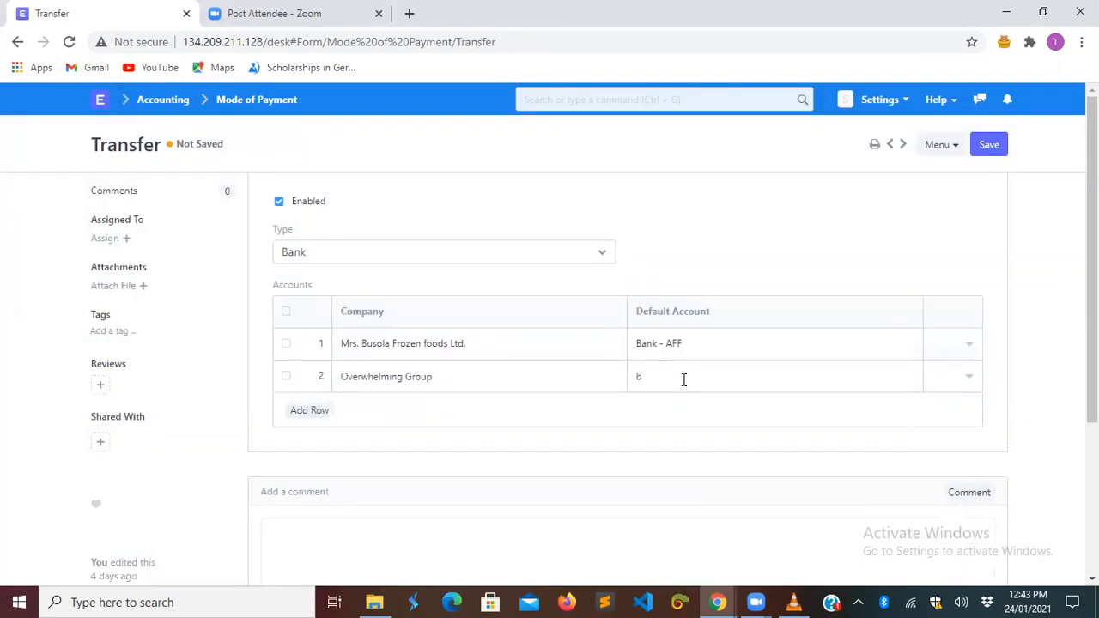
pyautogui.write('a')
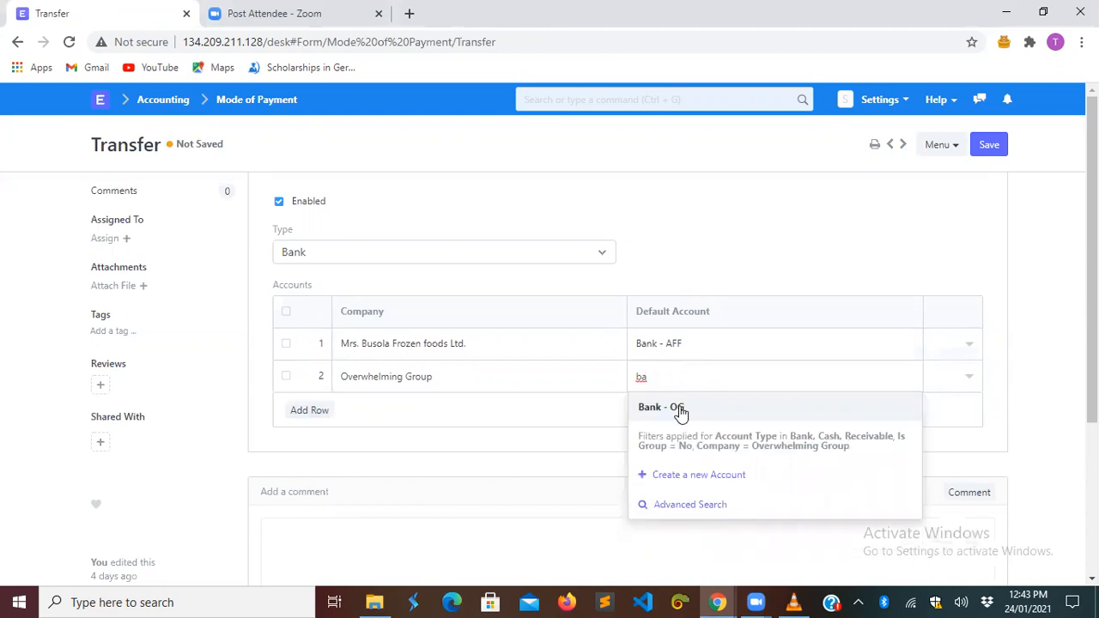
pyautogui.click(679, 408)
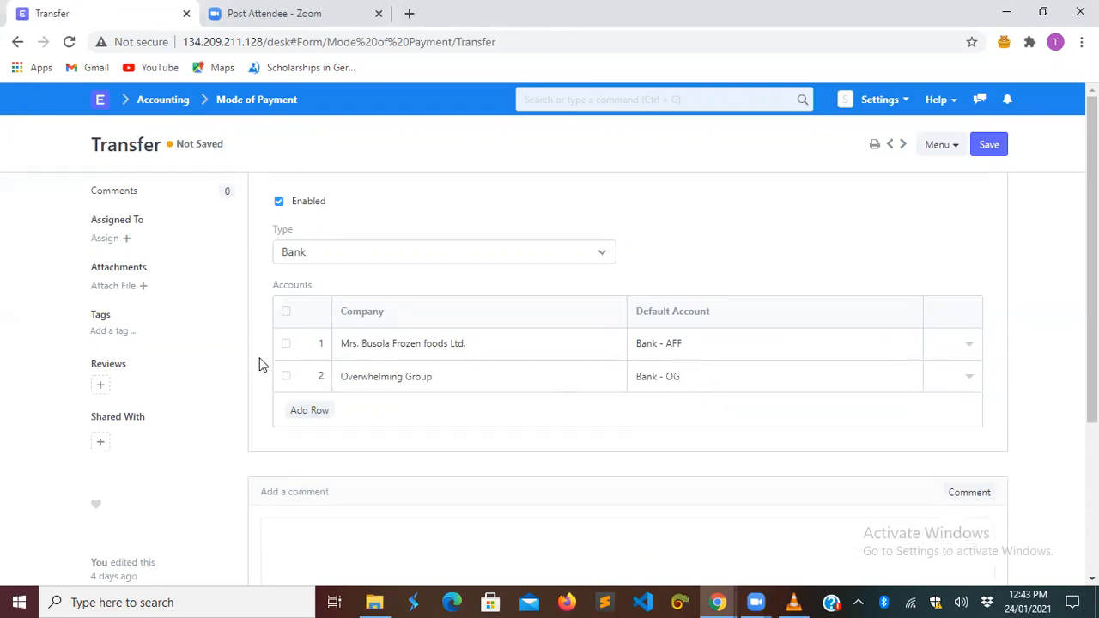
pyautogui.click(286, 343)
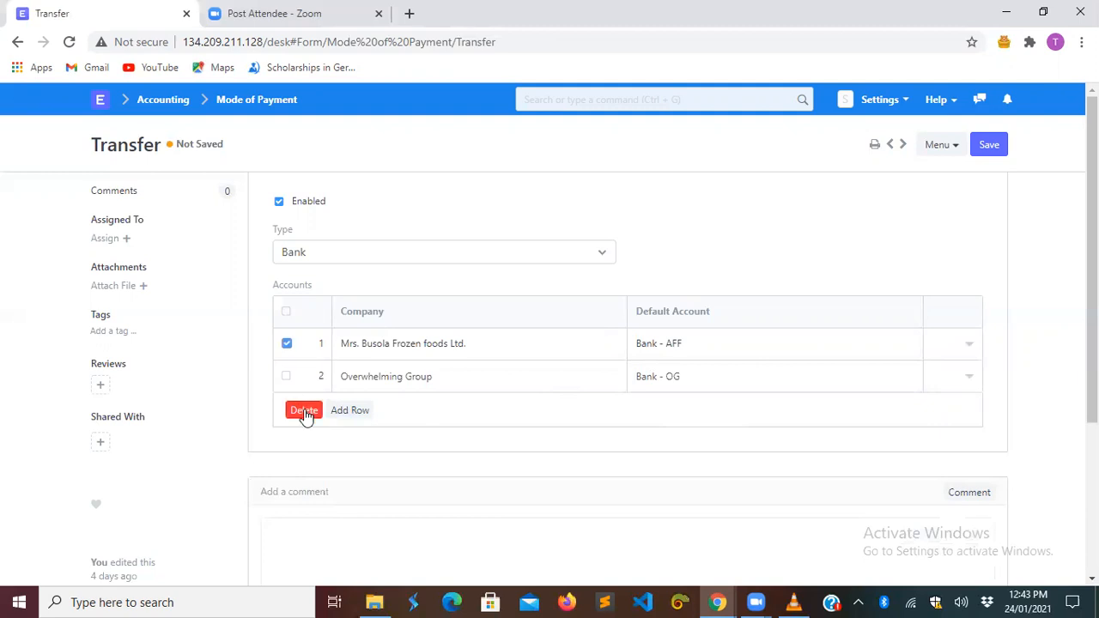
pyautogui.click(303, 410)
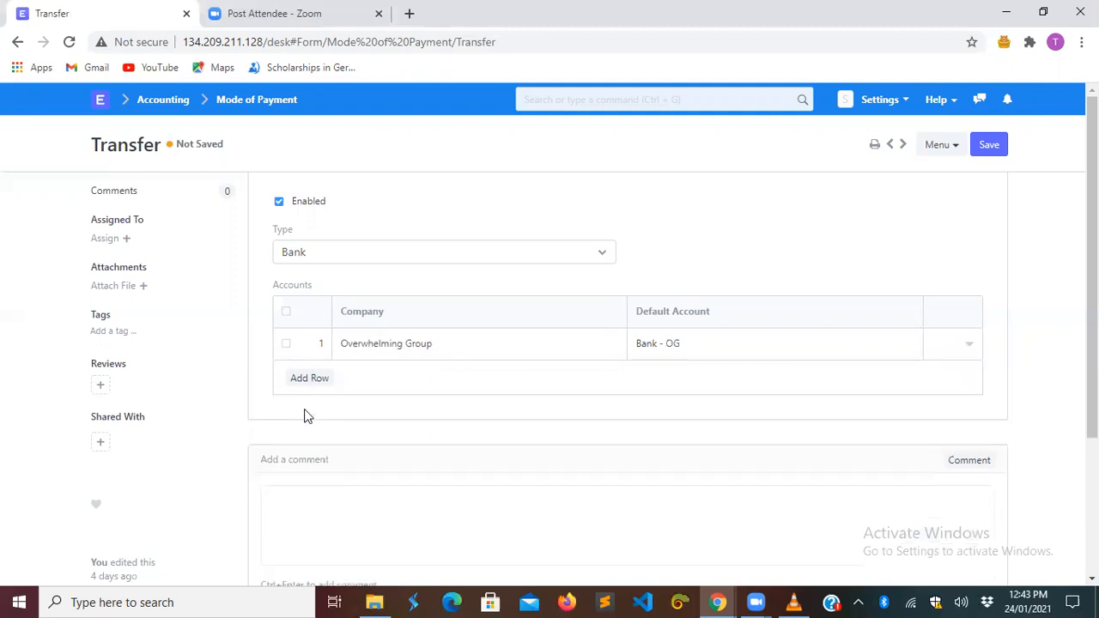
pyautogui.click(990, 146)
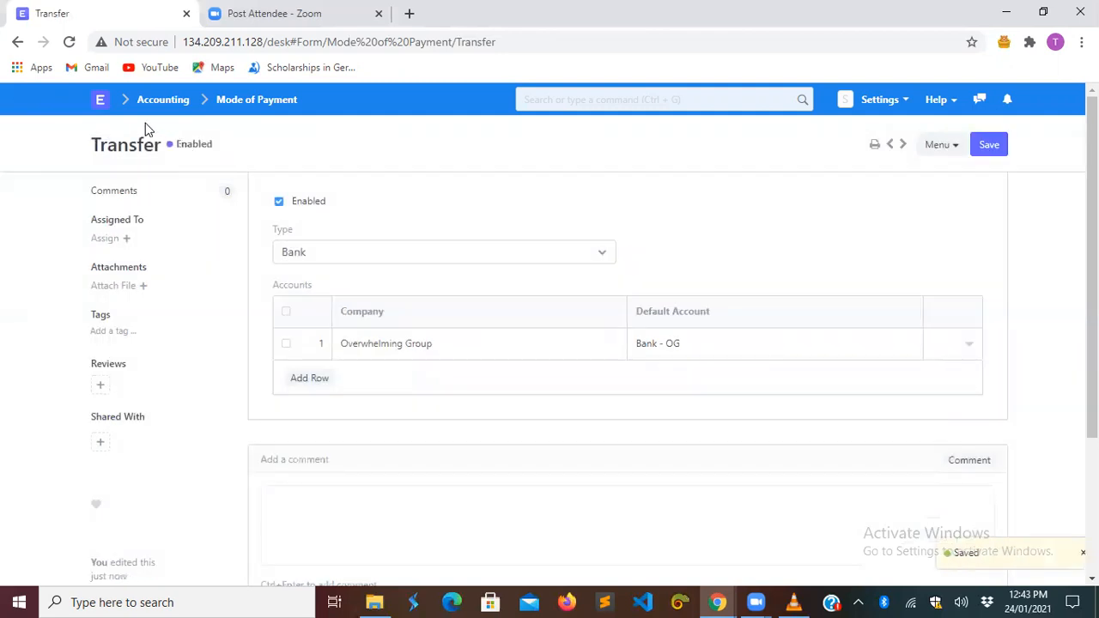
pyautogui.click(17, 41)
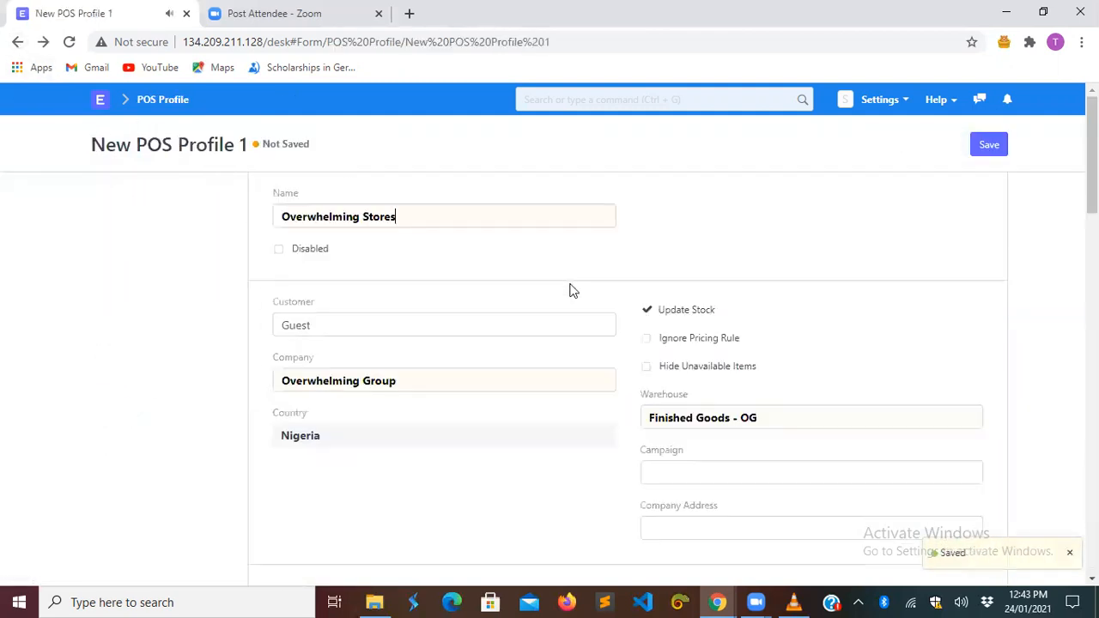
# - Open the POS GTB Mode of Payment record from its payment method row
pyautogui.scroll(-3, 526, 503)
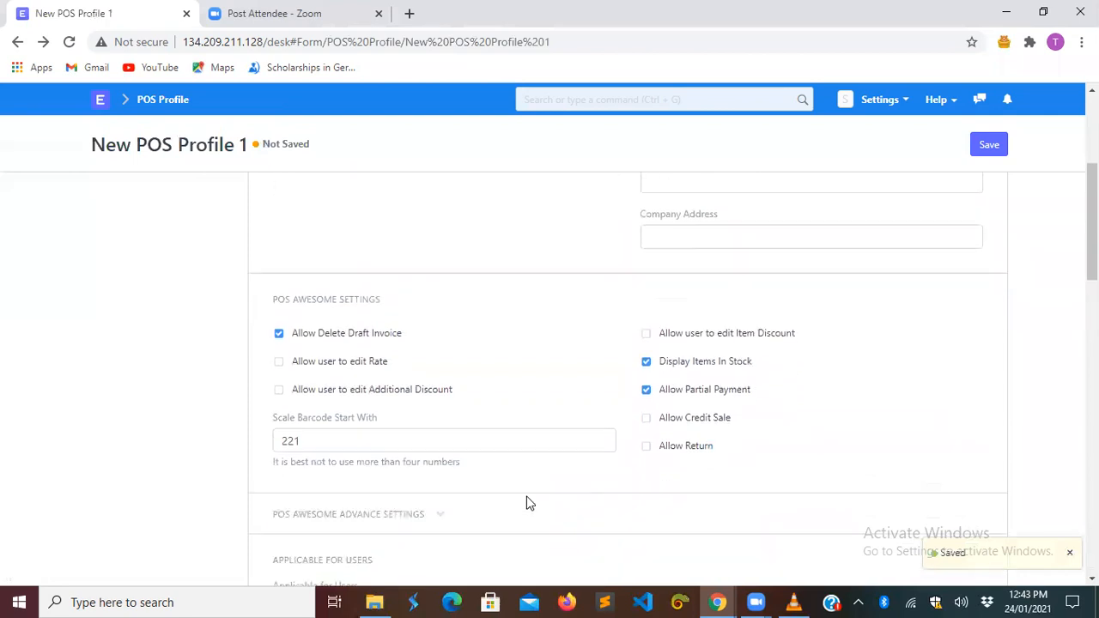
pyautogui.scroll(-5, 527, 503)
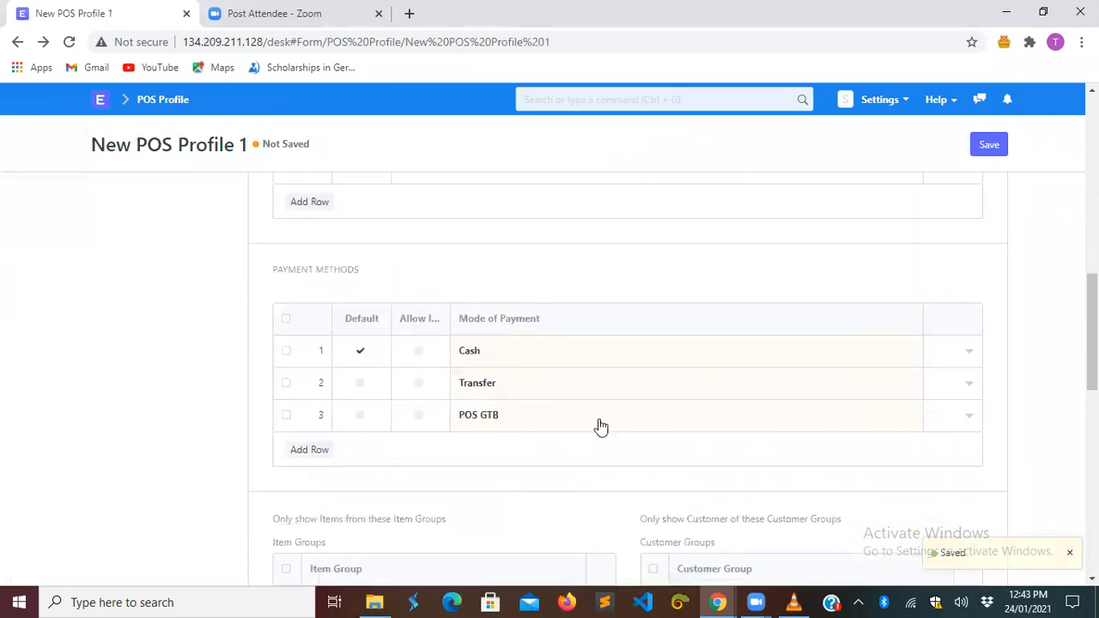
pyautogui.click(599, 418)
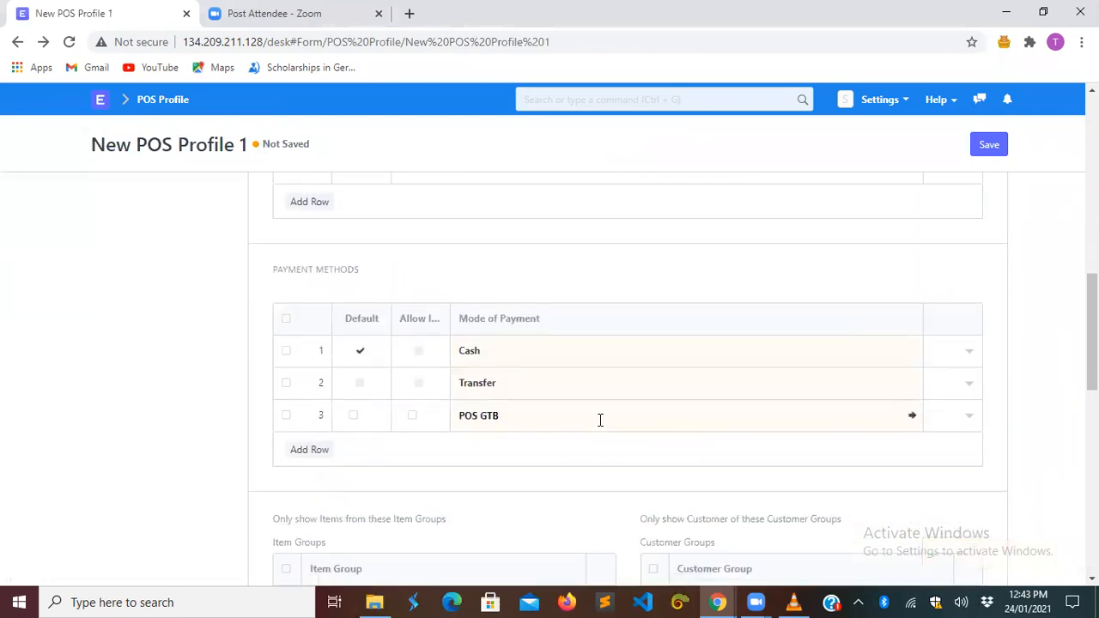
pyautogui.click(911, 416)
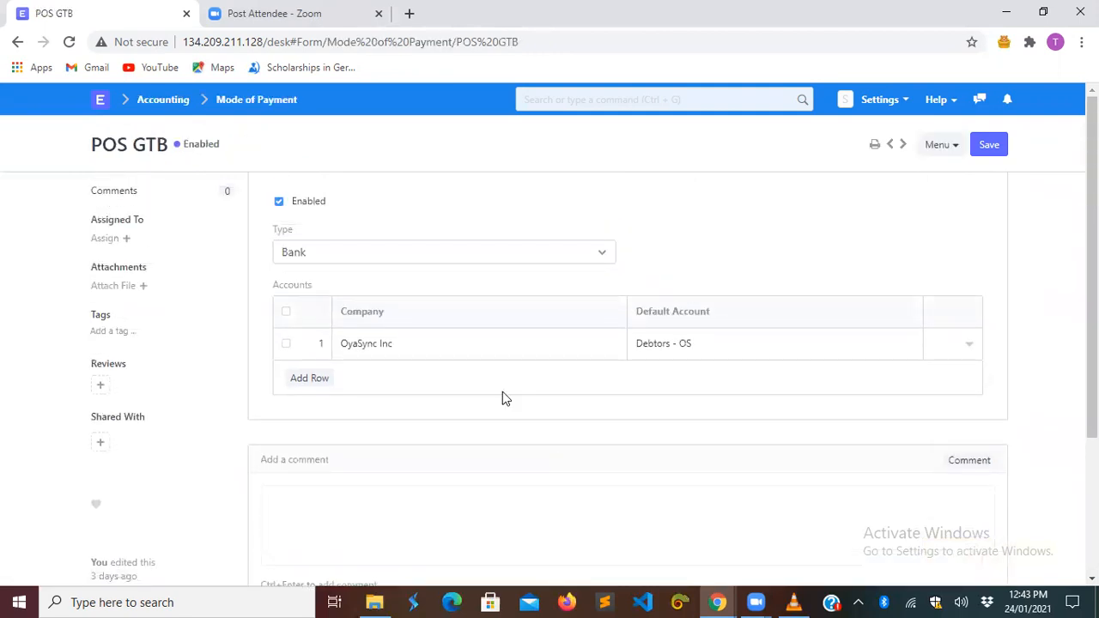
# - Add an Overwhelming Group account row to POS GTB with Debtors - OG
pyautogui.click(307, 383)
pyautogui.click(463, 370)
pyautogui.press('BackSpace')
pyautogui.press('BackSpace')
pyautogui.press('BackSpace')
pyautogui.press('BackSpace')
pyautogui.press('BackSpace')
pyautogui.press('BackSpace')
pyautogui.press('BackSpace')
pyautogui.press('BackSpace')
pyautogui.press('BackSpace')
pyautogui.press('BackSpace')
pyautogui.press('BackSpace')
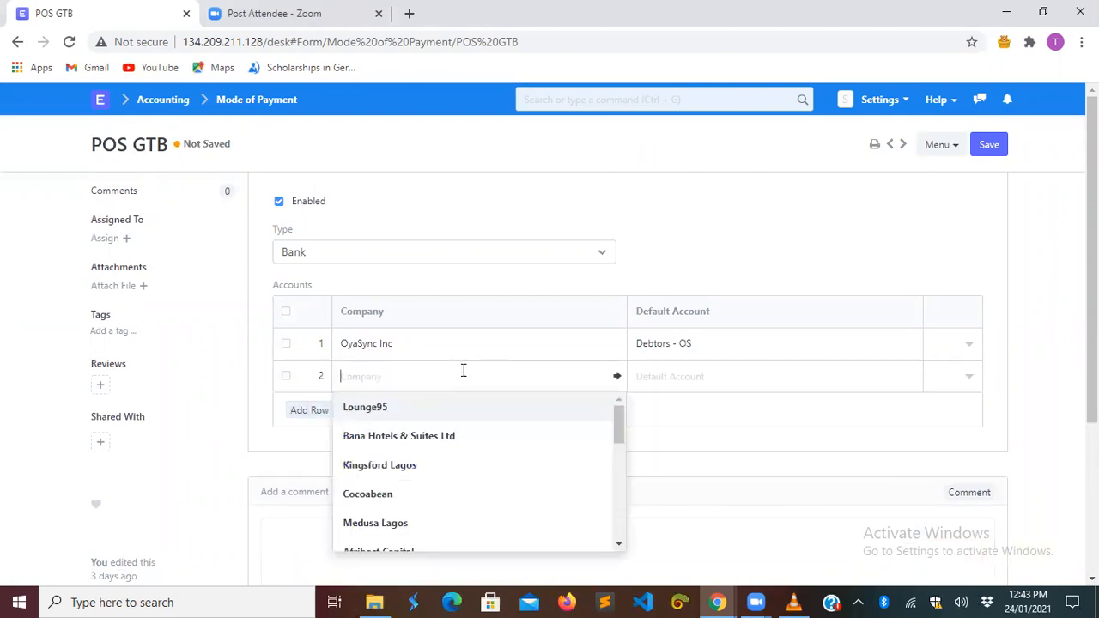
pyautogui.write('over')
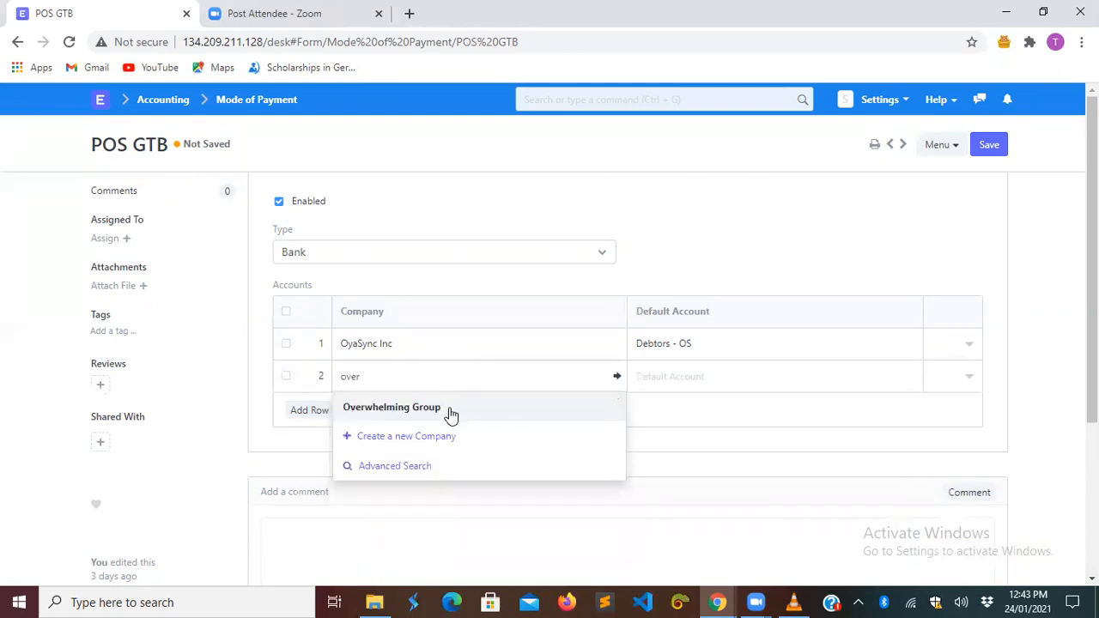
pyautogui.click(450, 409)
pyautogui.click(690, 382)
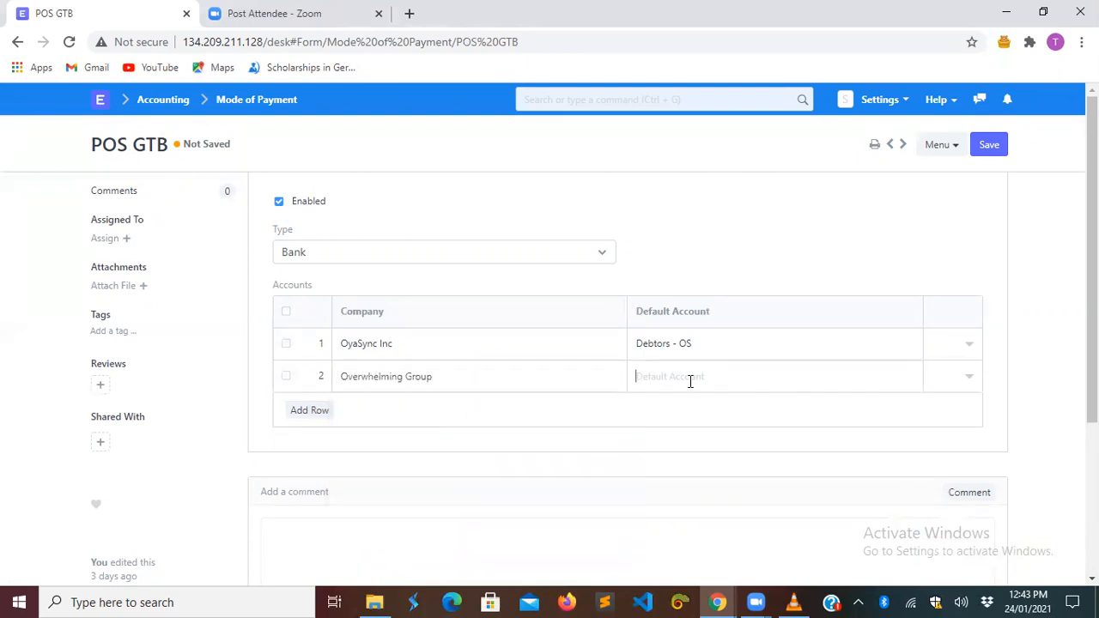
pyautogui.write('de')
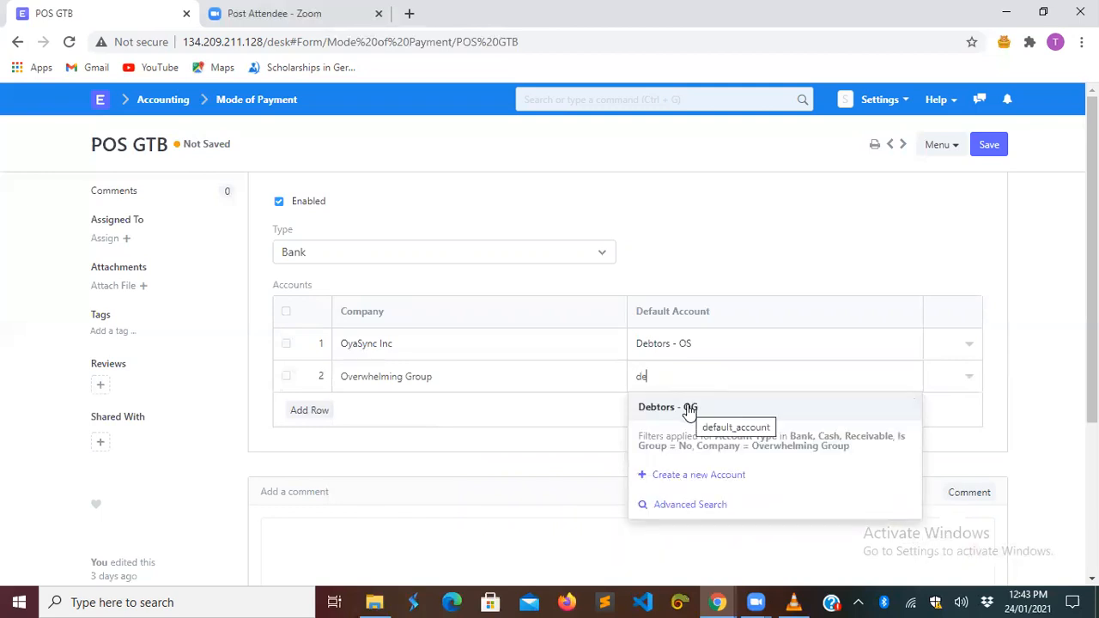
pyautogui.click(690, 410)
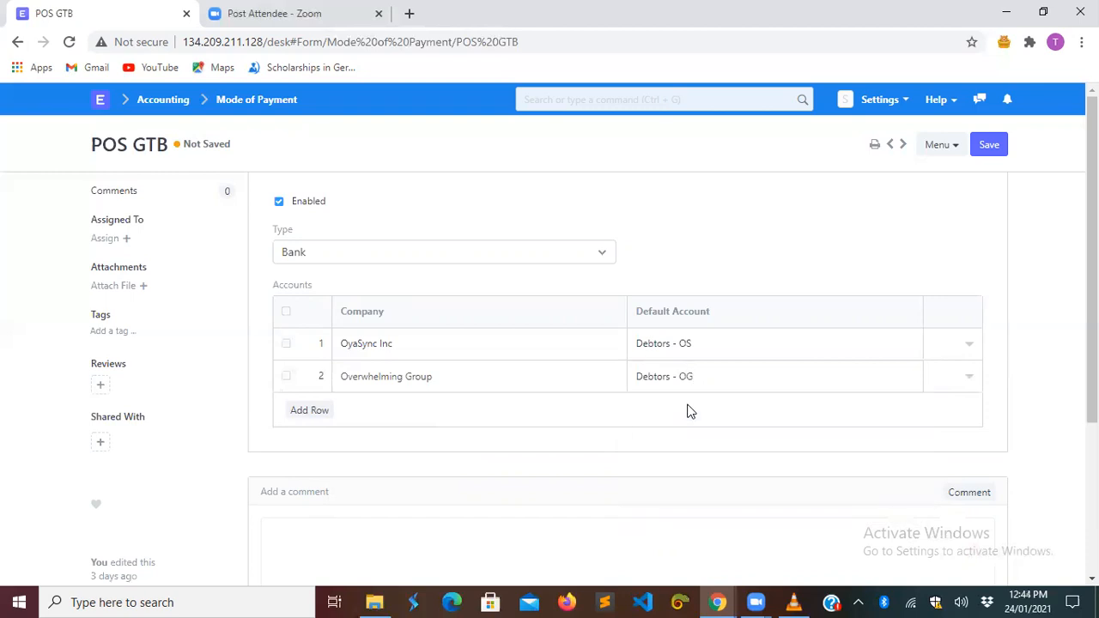
# - Change that account to Bank - OG, save POS GTB, and return to the profile
pyautogui.click(752, 366)
pyautogui.press('BackSpace')
pyautogui.press('BackSpace')
pyautogui.press('BackSpace')
pyautogui.press('BackSpace')
pyautogui.press('BackSpace')
pyautogui.press('BackSpace')
pyautogui.press('BackSpace')
pyautogui.press('BackSpace')
pyautogui.press('BackSpace')
pyautogui.press('BackSpace')
pyautogui.press('BackSpace')
pyautogui.press('BackSpace')
pyautogui.write('b')
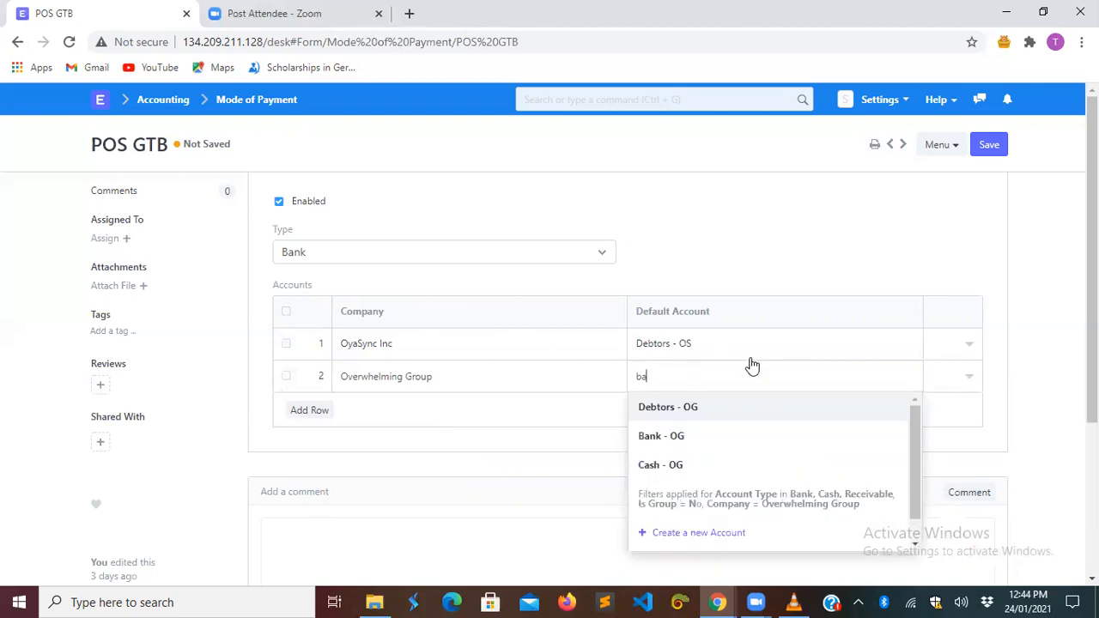
pyautogui.write('ank - OG')
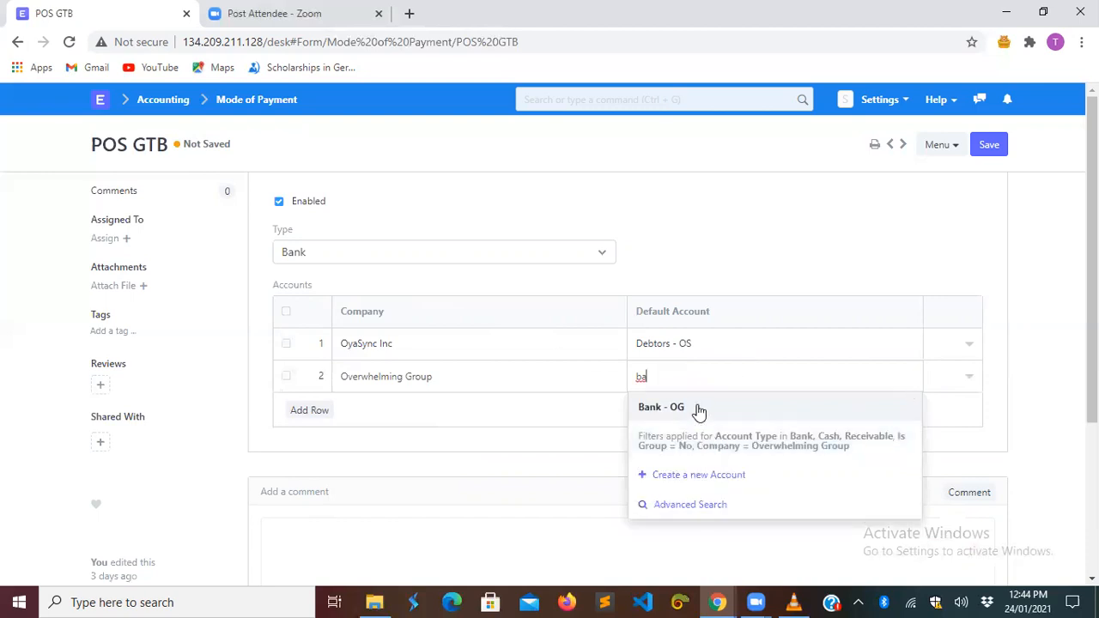
pyautogui.click(696, 410)
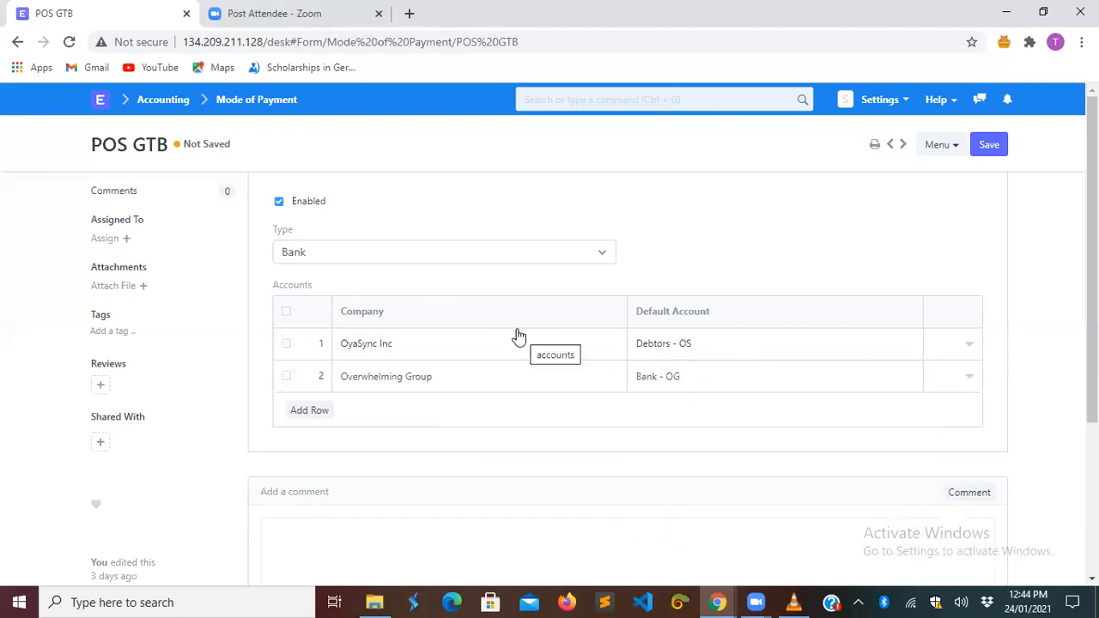
pyautogui.click(987, 146)
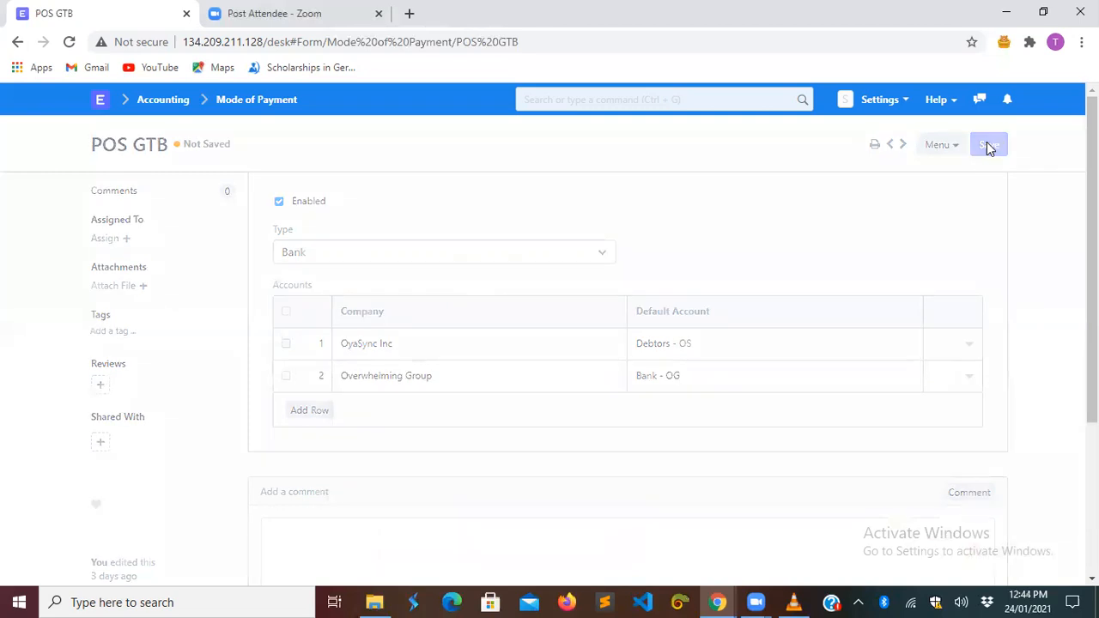
pyautogui.click(17, 41)
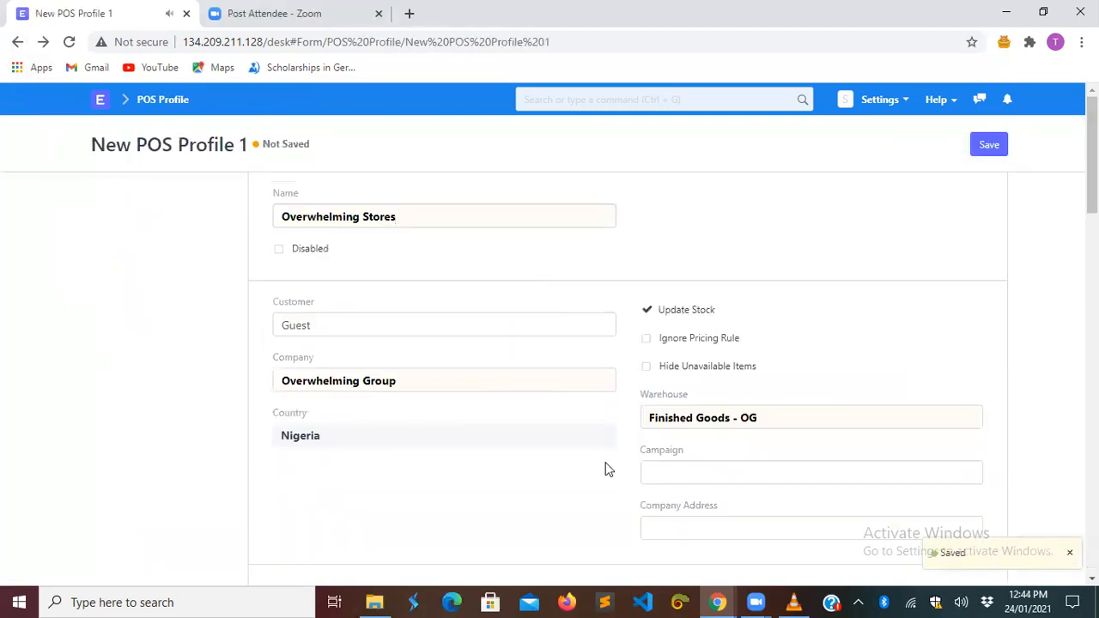
# - Add Packaging as the first row in the Item Groups table
pyautogui.scroll(-5, 522, 527)
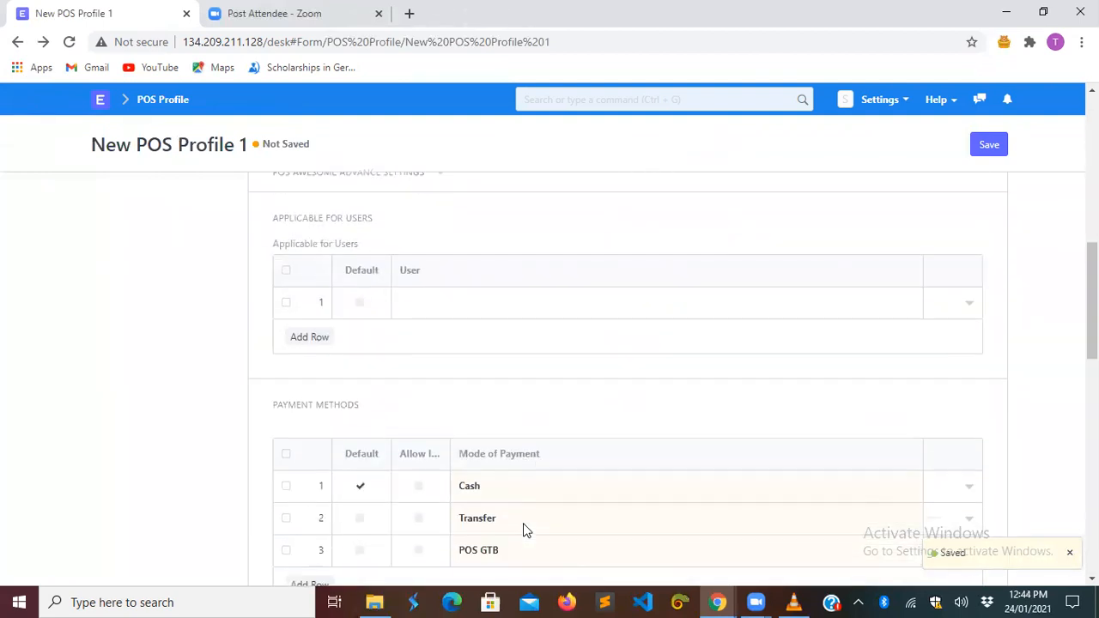
pyautogui.scroll(-2, 526, 531)
pyautogui.scroll(-2, 522, 526)
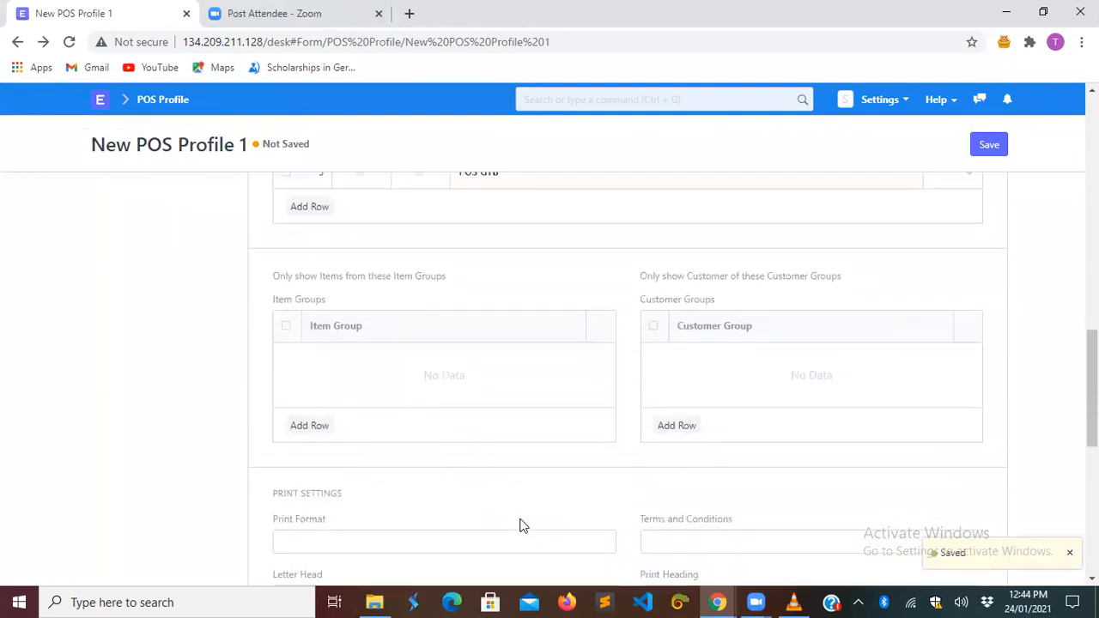
pyautogui.click(315, 425)
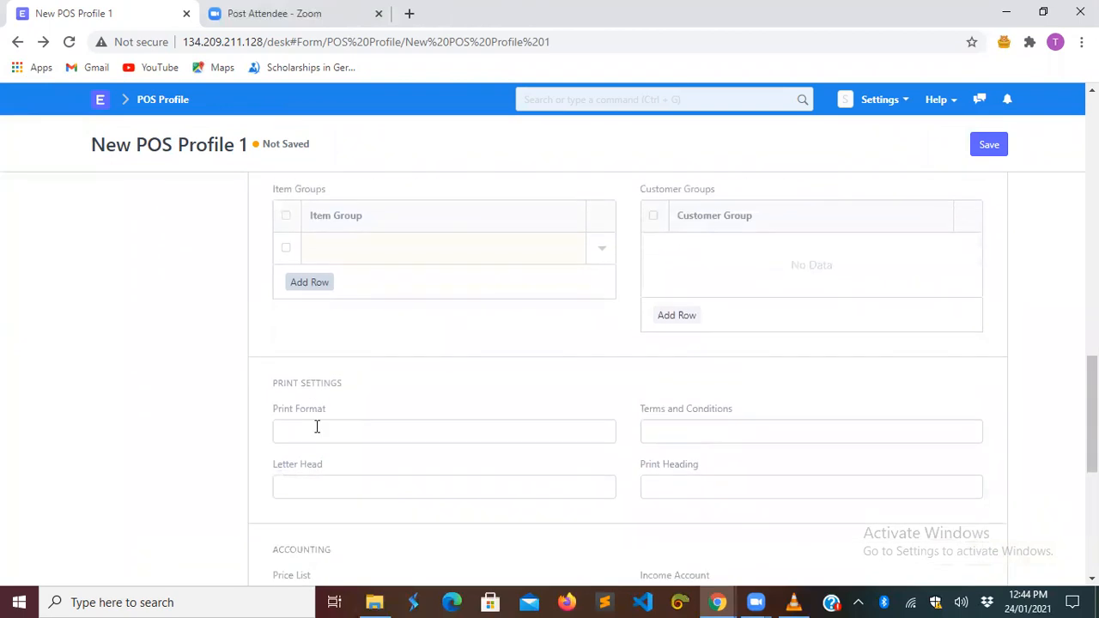
pyautogui.click(393, 240)
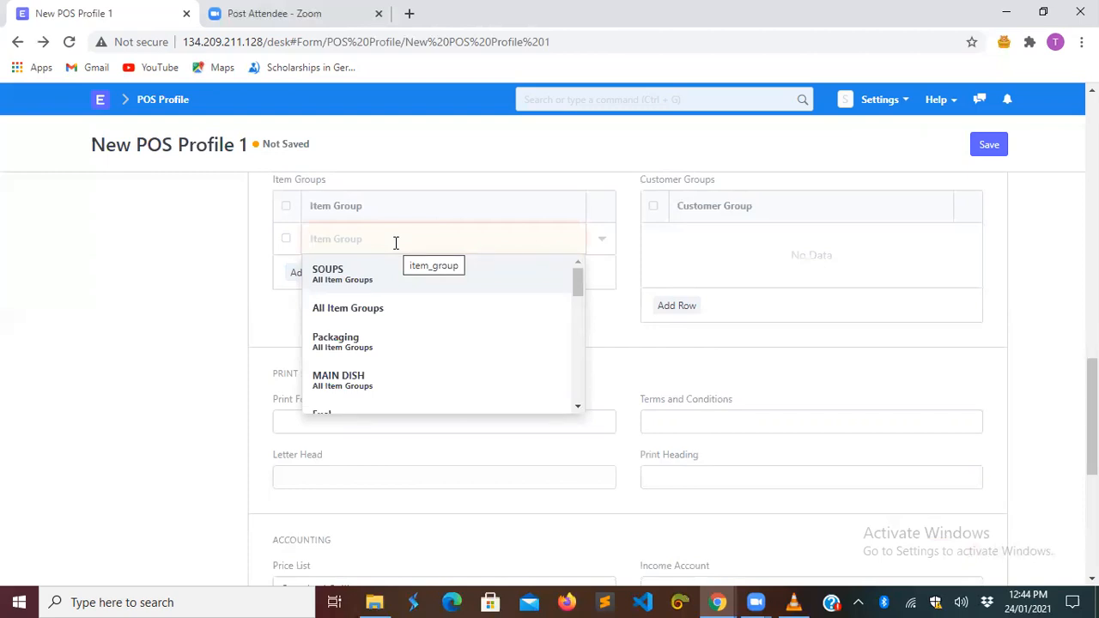
pyautogui.click(357, 354)
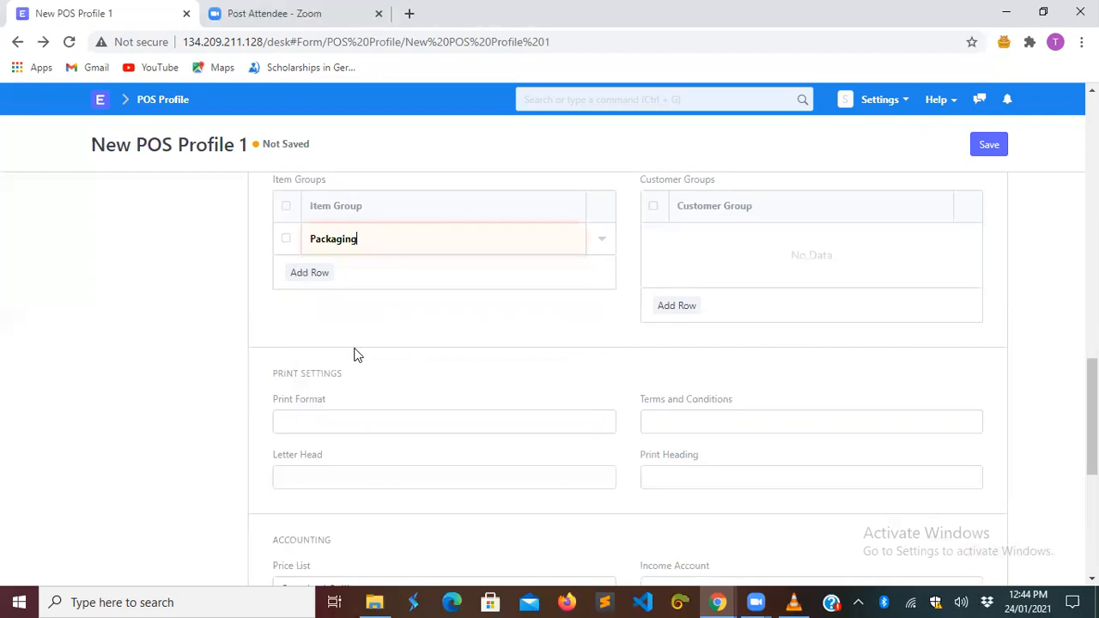
# - Add MAIN DISH and SOUPS as the second and third item group rows
pyautogui.click(308, 273)
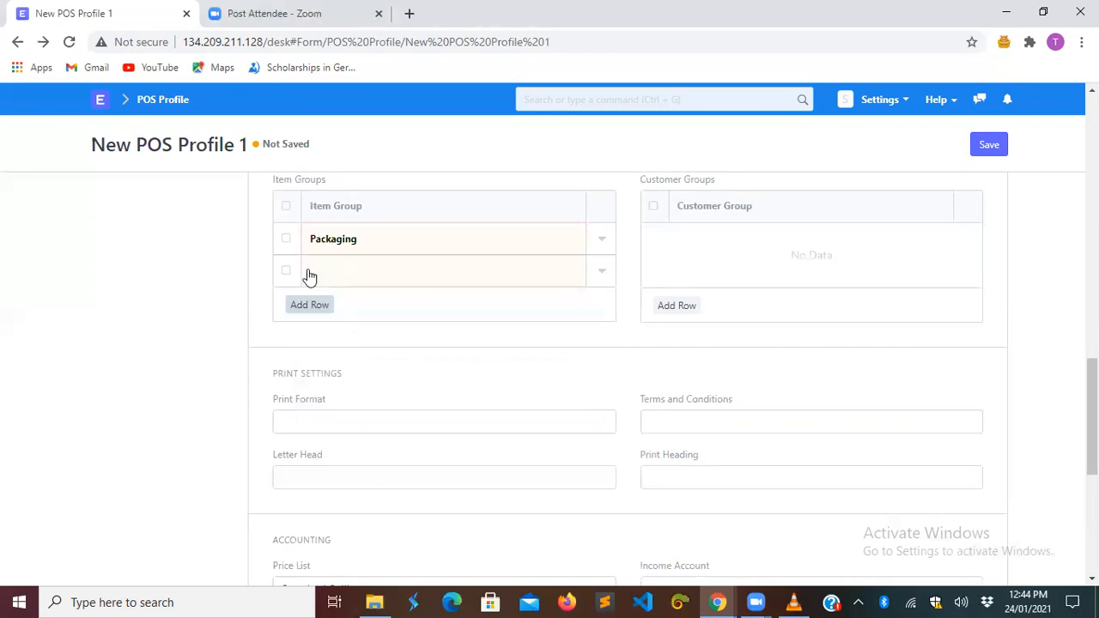
pyautogui.click(335, 275)
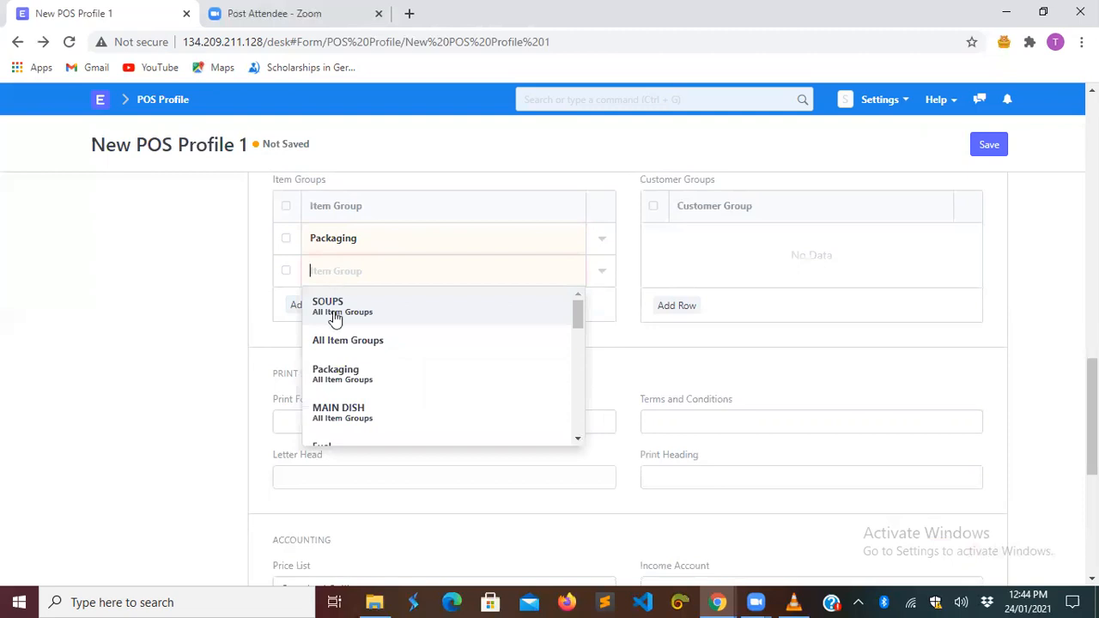
pyautogui.click(346, 409)
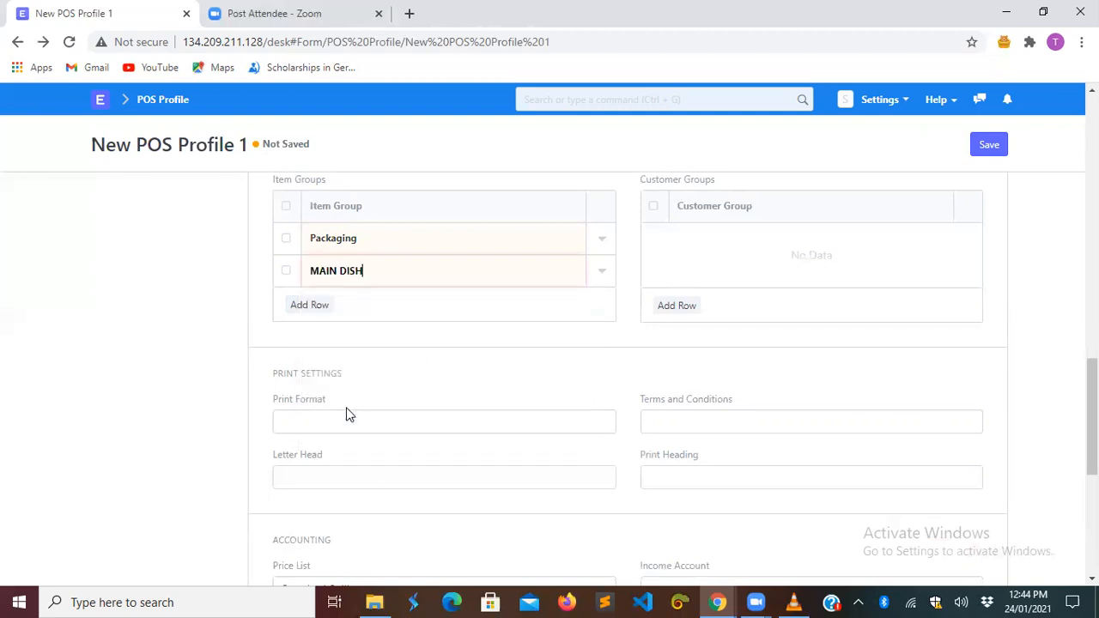
pyautogui.click(308, 305)
pyautogui.click(340, 298)
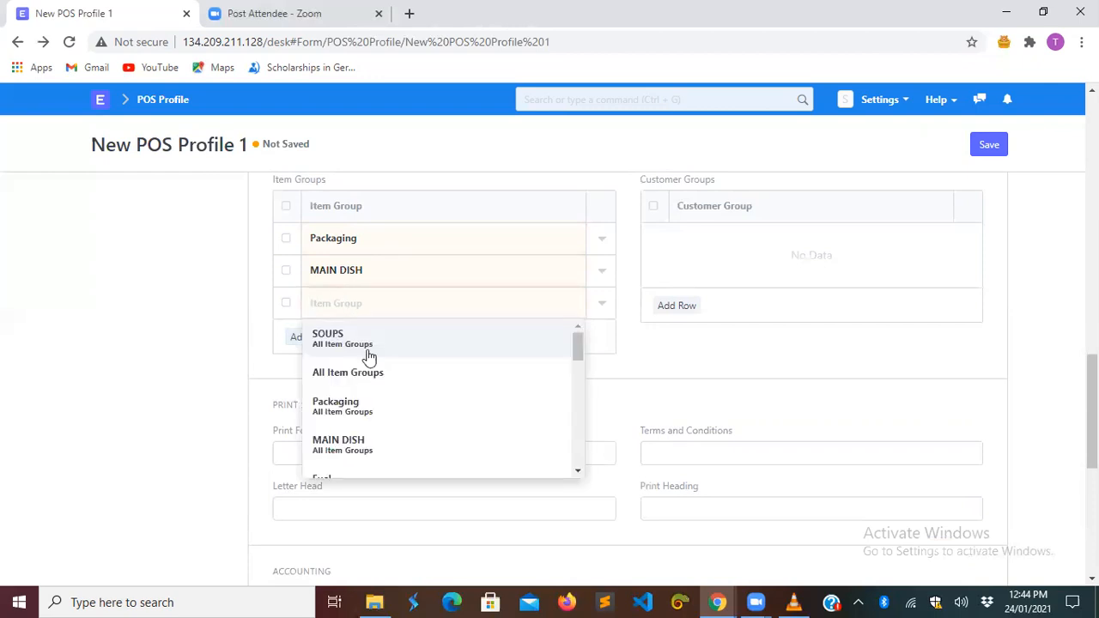
pyautogui.click(375, 339)
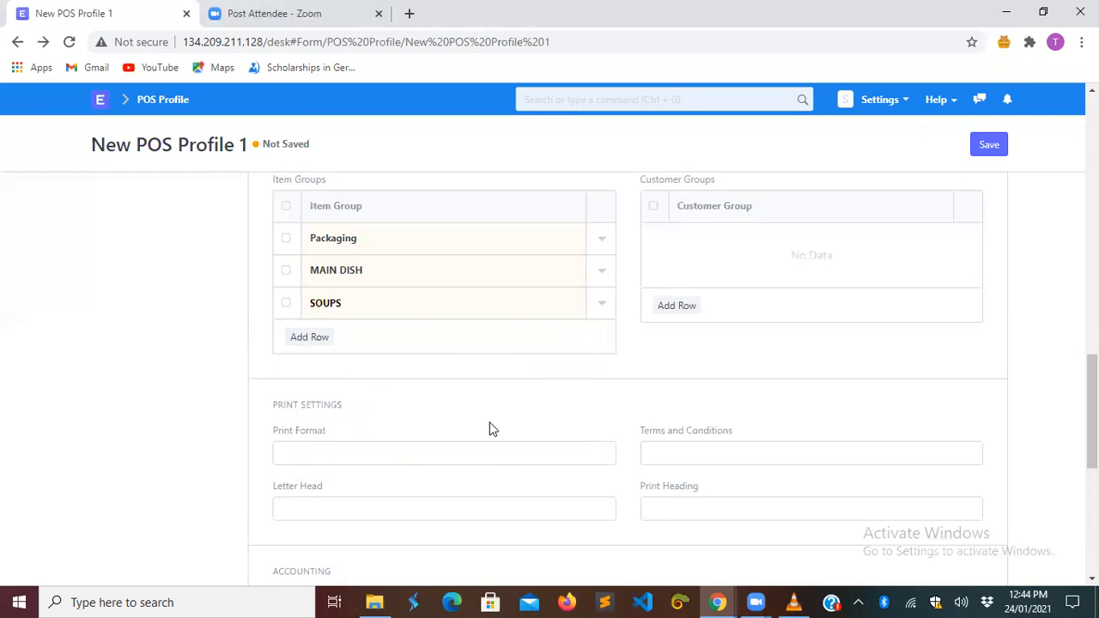
pyautogui.scroll(-2, 489, 427)
pyautogui.click(414, 314)
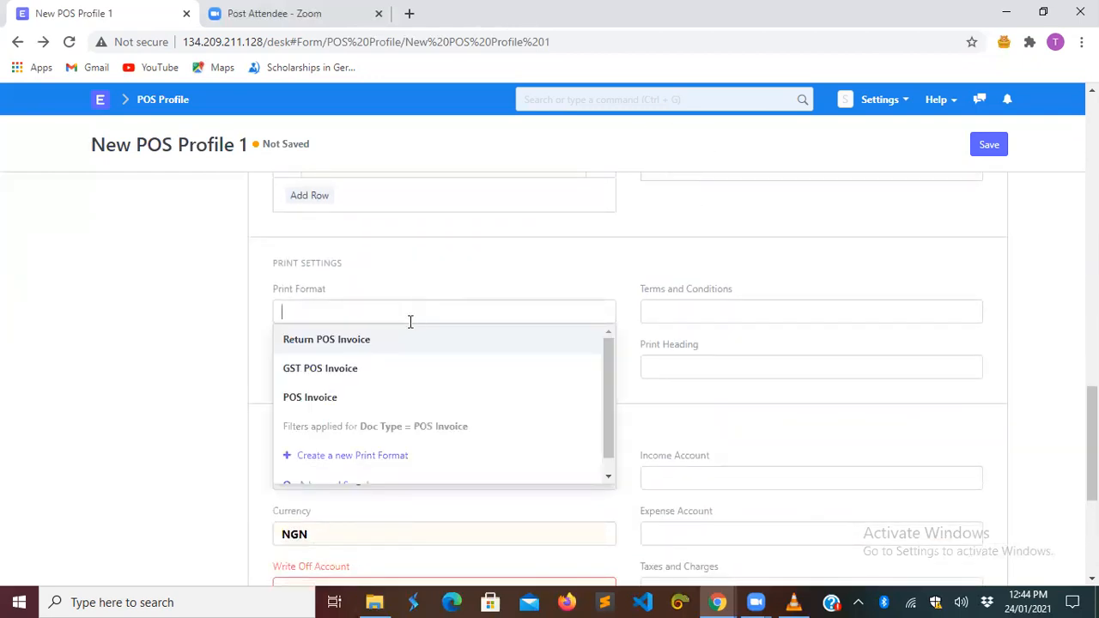
# - Set Print Format to POS Invoice, write-off account Write Off - OG, write-off cost center Main - OG
pyautogui.click(373, 404)
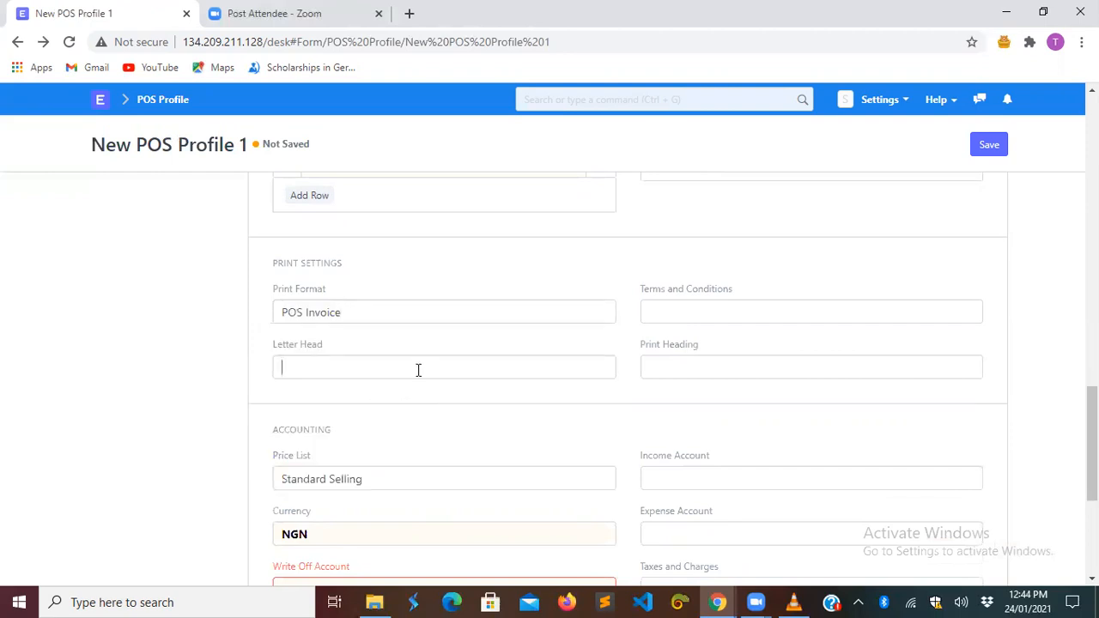
pyautogui.click(726, 424)
pyautogui.scroll(-3, 727, 424)
pyautogui.click(578, 364)
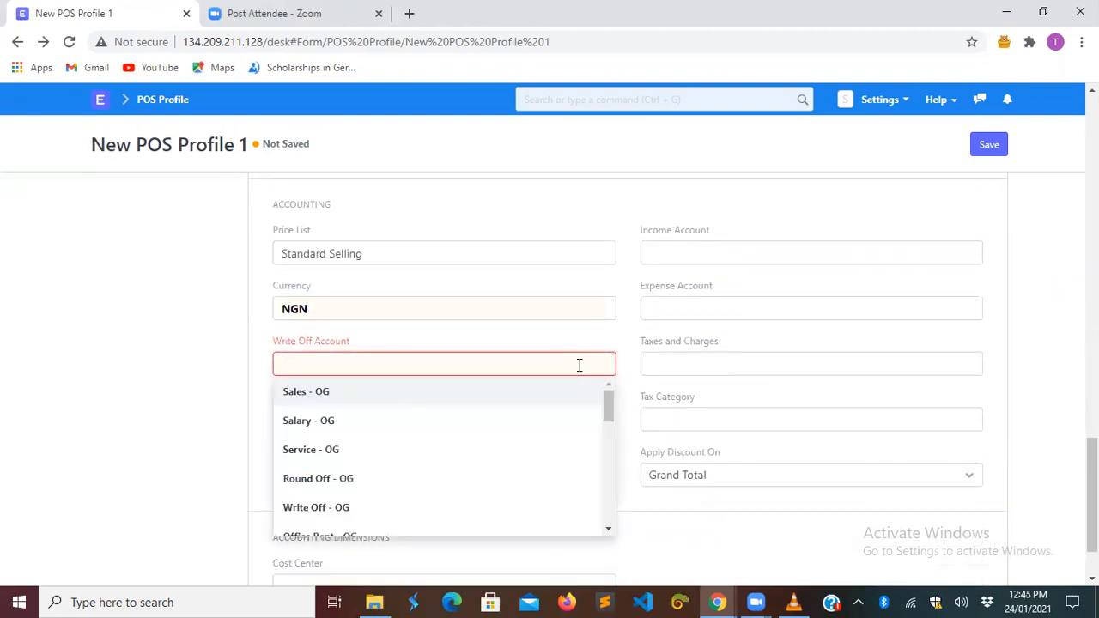
pyautogui.click(381, 507)
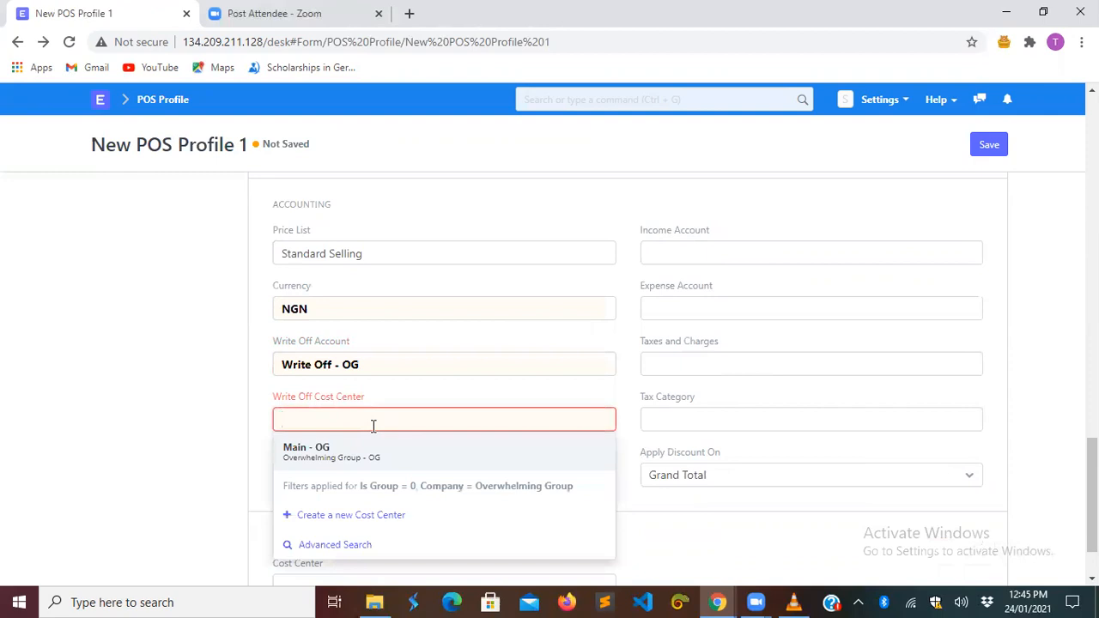
pyautogui.click(376, 455)
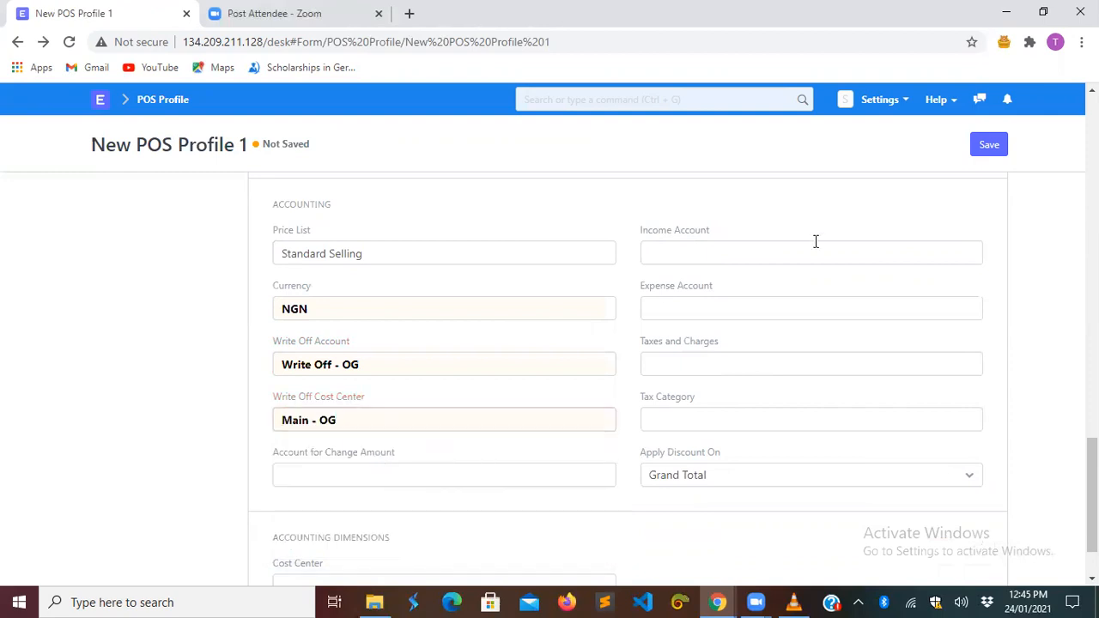
# - Apply Nigeria Tax - OG taxes, Sales - OG expense account and Main - OG cost center
pyautogui.click(694, 359)
pyautogui.write('n')
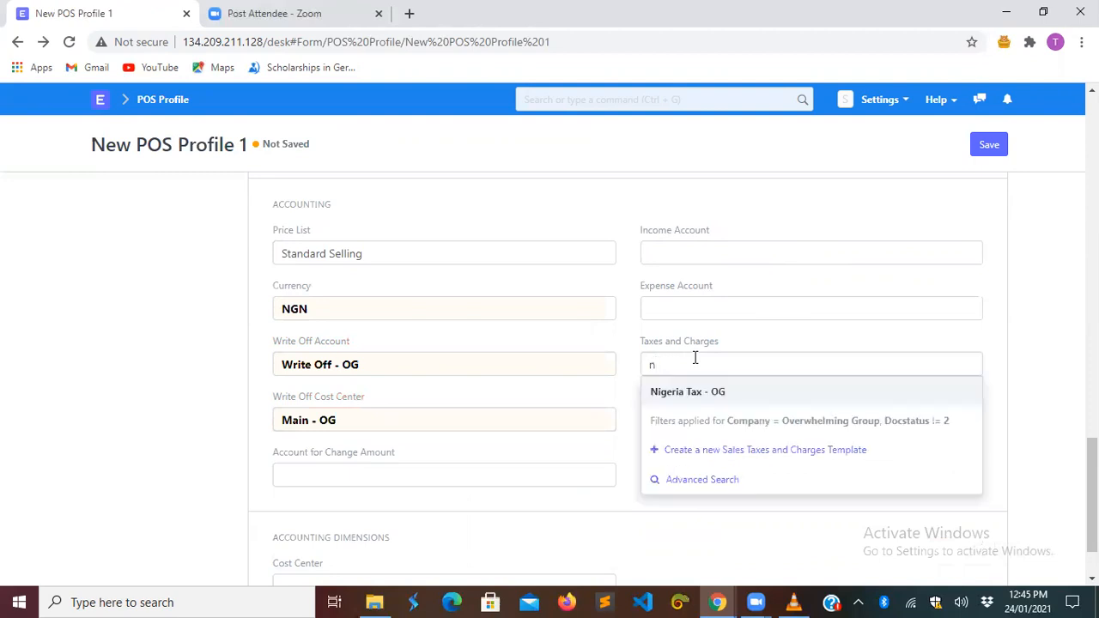
pyautogui.click(698, 390)
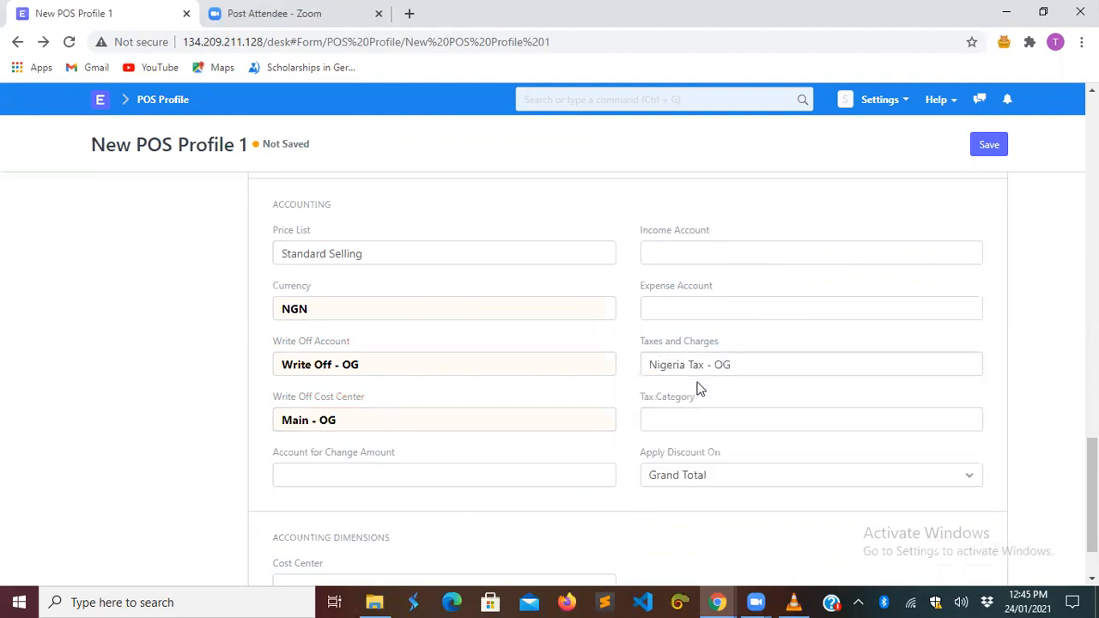
pyautogui.click(694, 309)
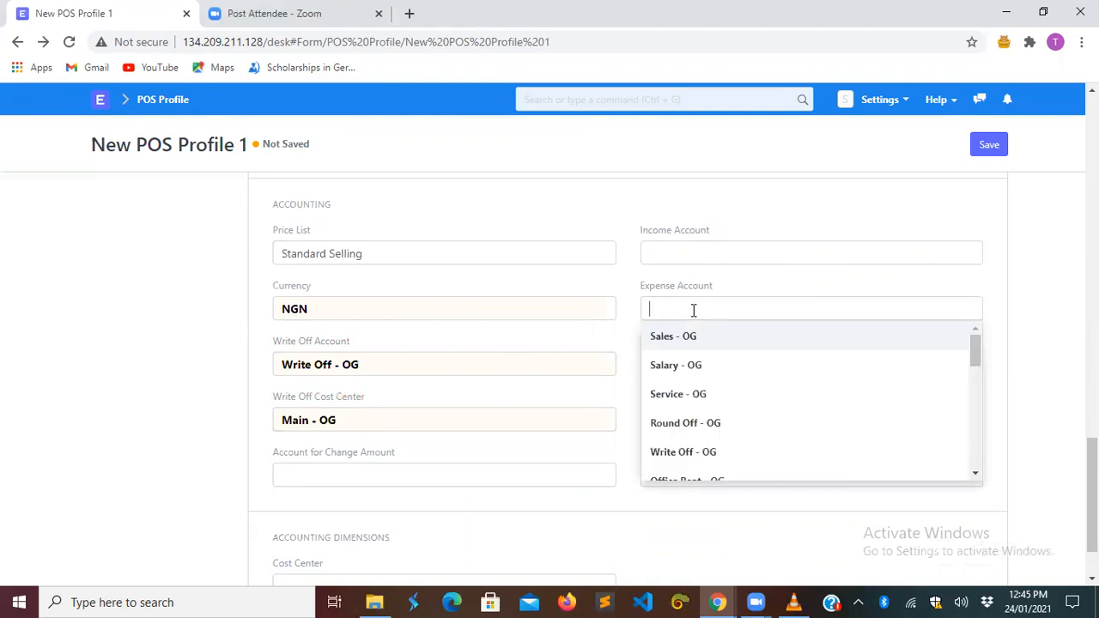
pyautogui.click(691, 336)
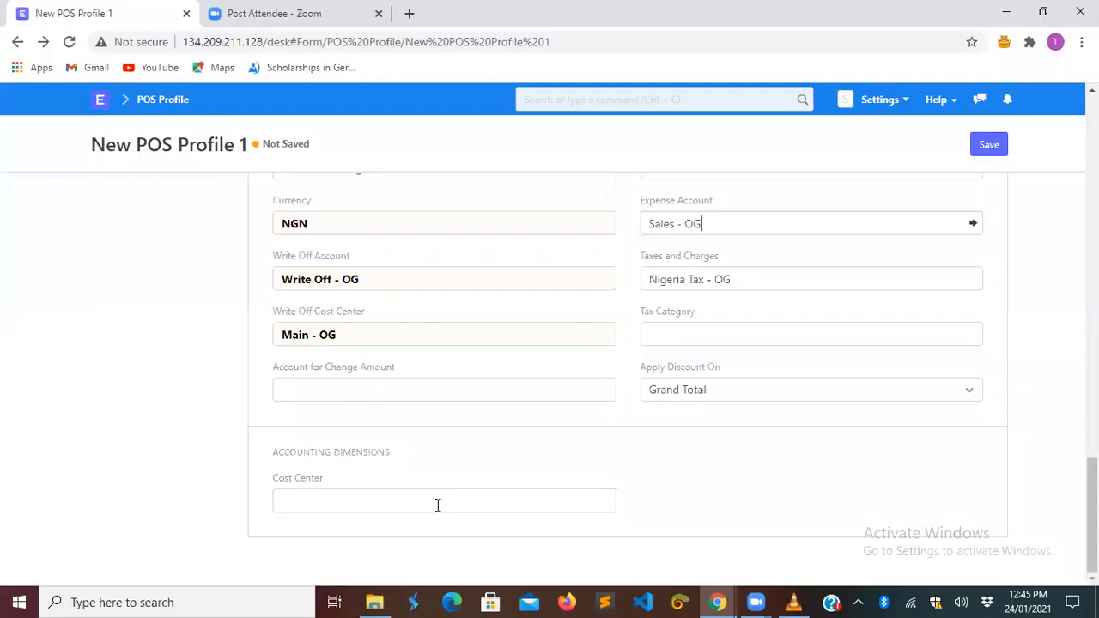
pyautogui.write('mai')
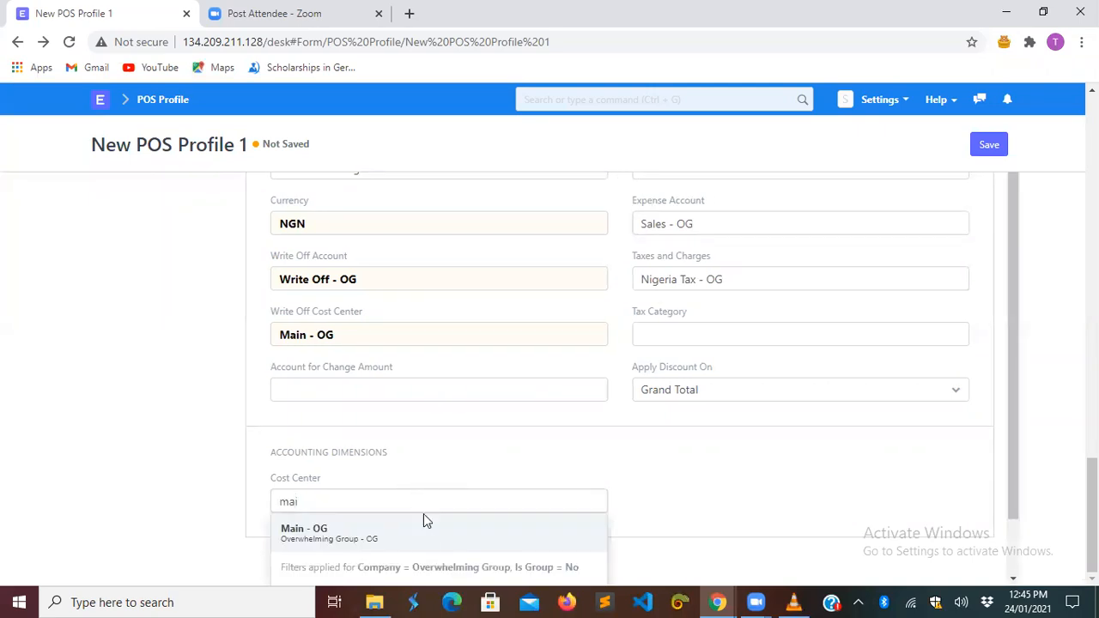
pyautogui.click(421, 536)
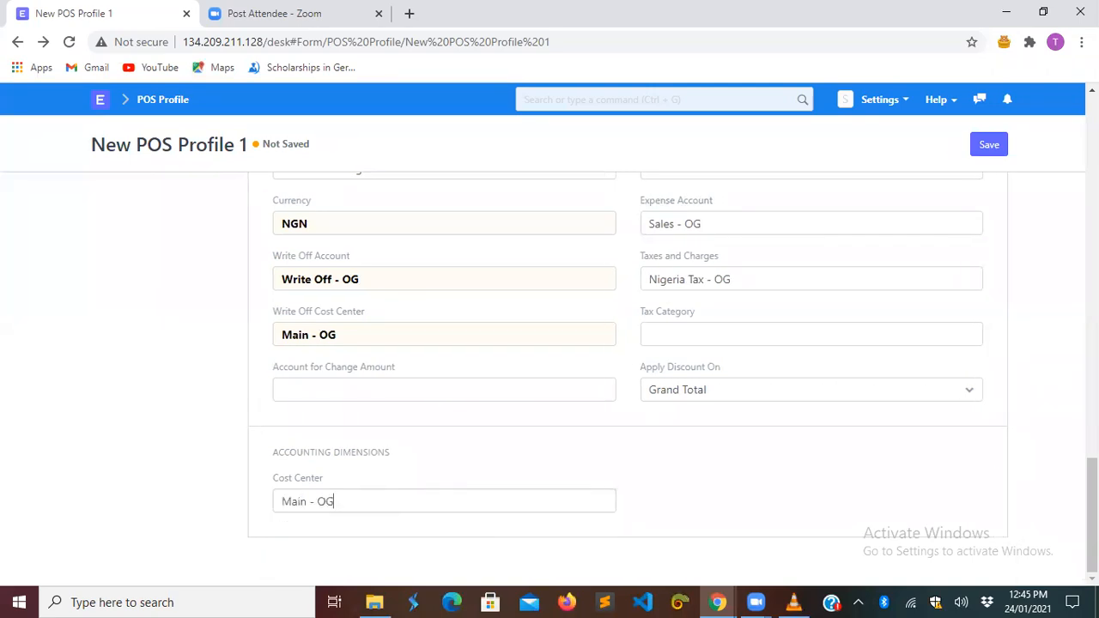
# - Open the linked Nigeria Tax - OG taxes template record
pyautogui.scroll(4, 627, 376)
pyautogui.scroll(-1, 627, 376)
pyautogui.scroll(1, 627, 376)
pyautogui.scroll(-2, 626, 376)
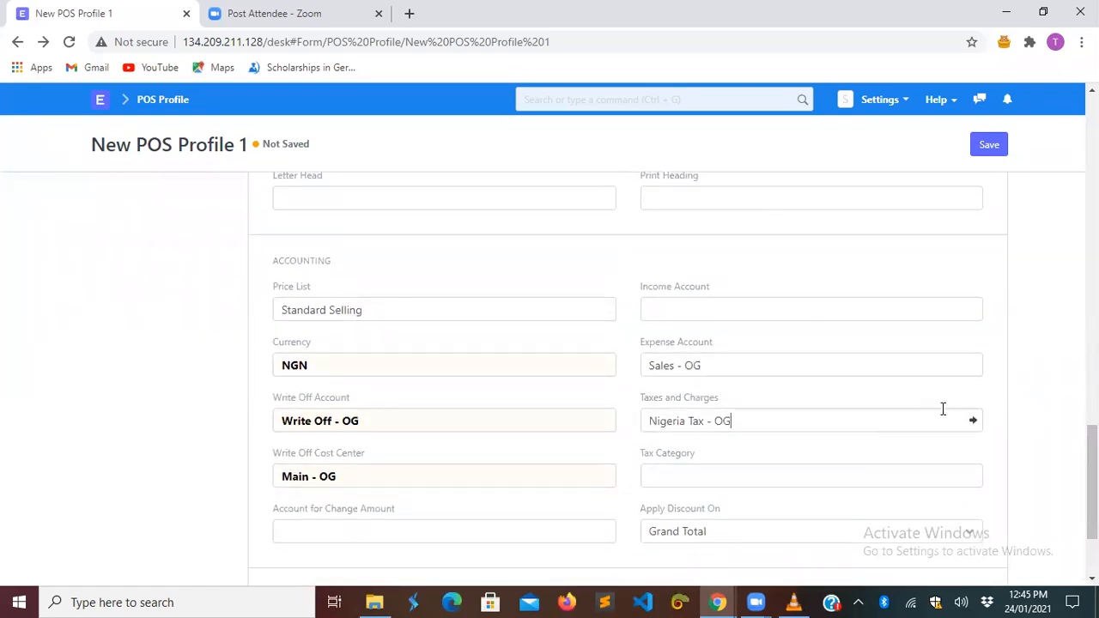
pyautogui.click(974, 424)
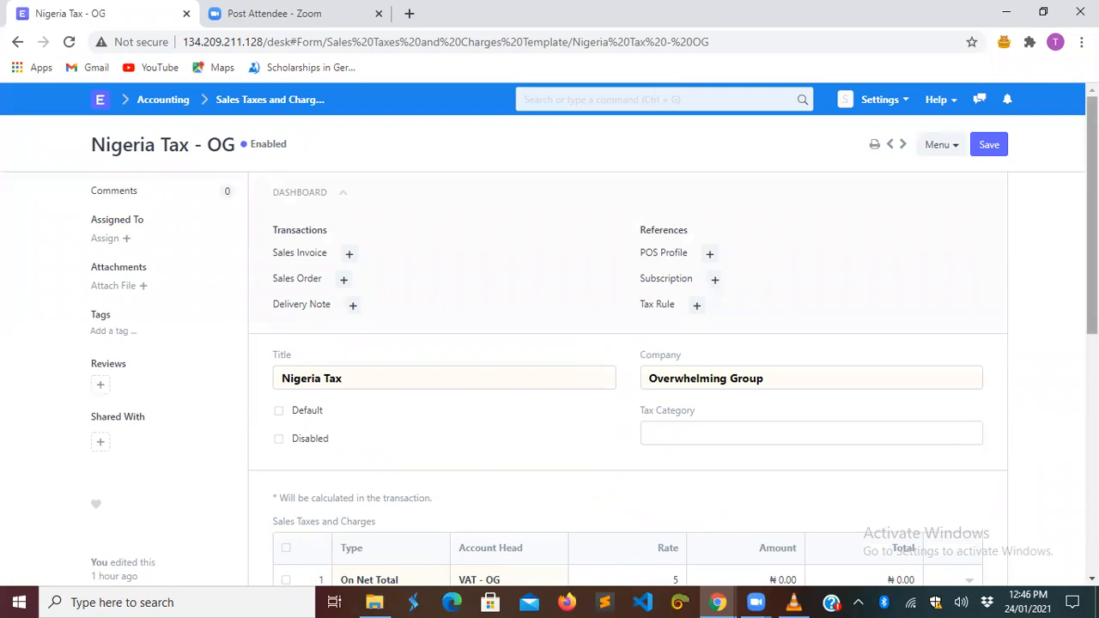
# - Delete the duplicate VAT row from the Nigeria Tax - OG template
pyautogui.scroll(-2, 593, 360)
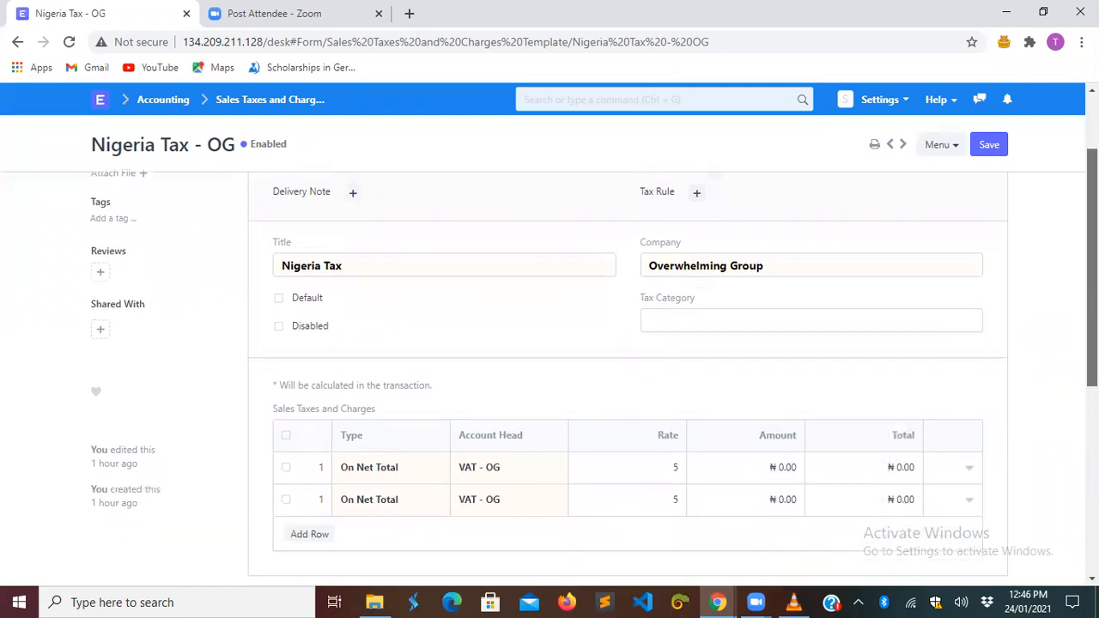
pyautogui.scroll(-1, 551, 400)
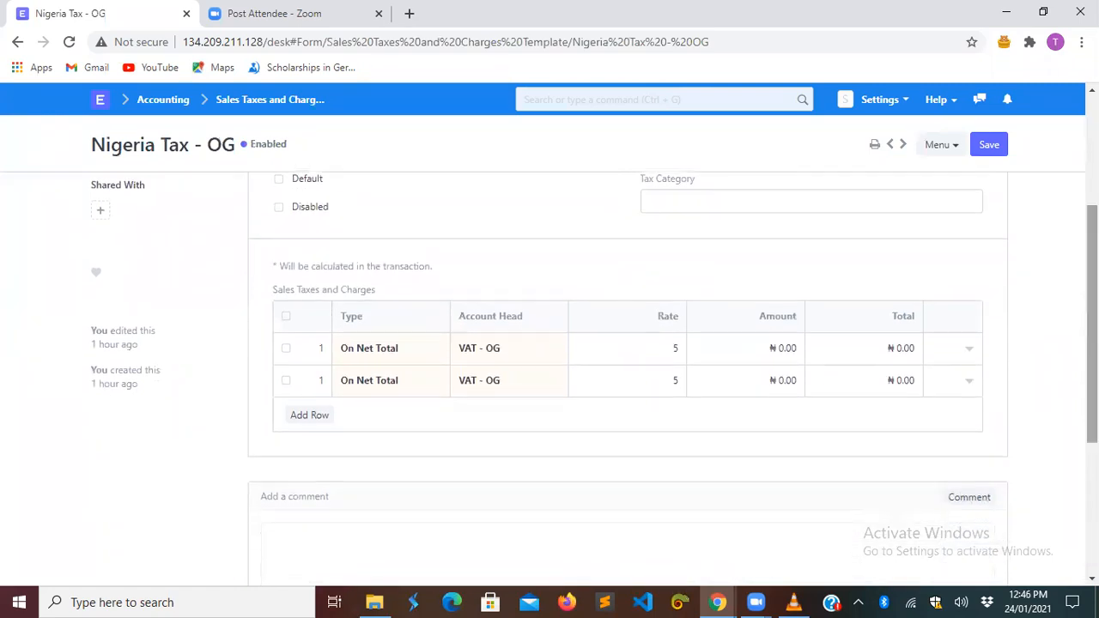
pyautogui.click(286, 381)
pyautogui.click(303, 415)
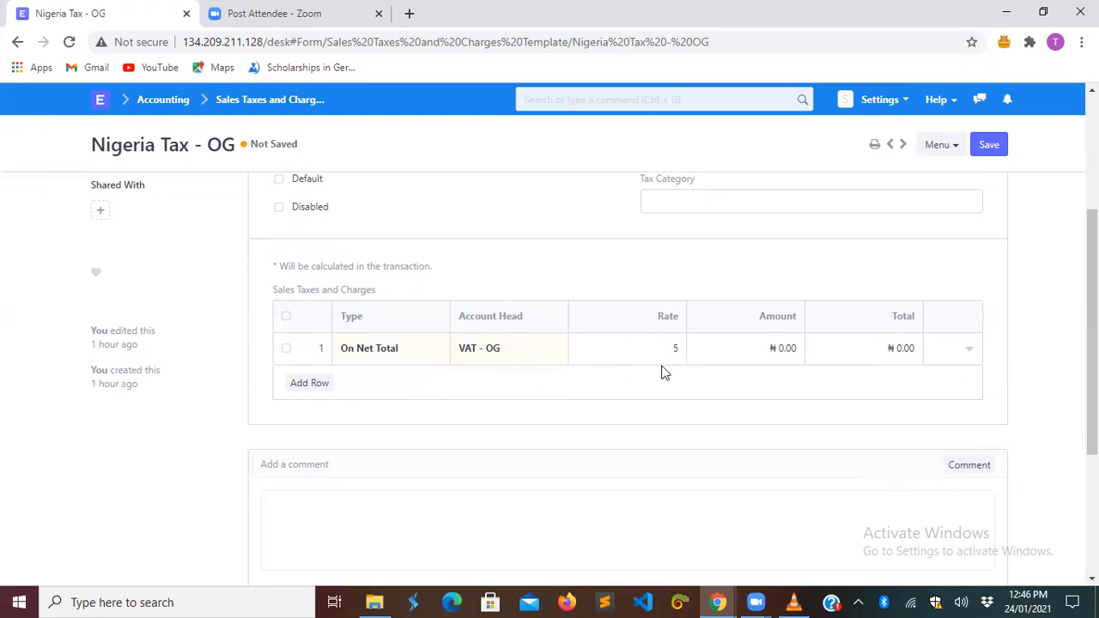
# - Inspect the VAT - OG account from the remaining row, then return to the template
pyautogui.click(514, 354)
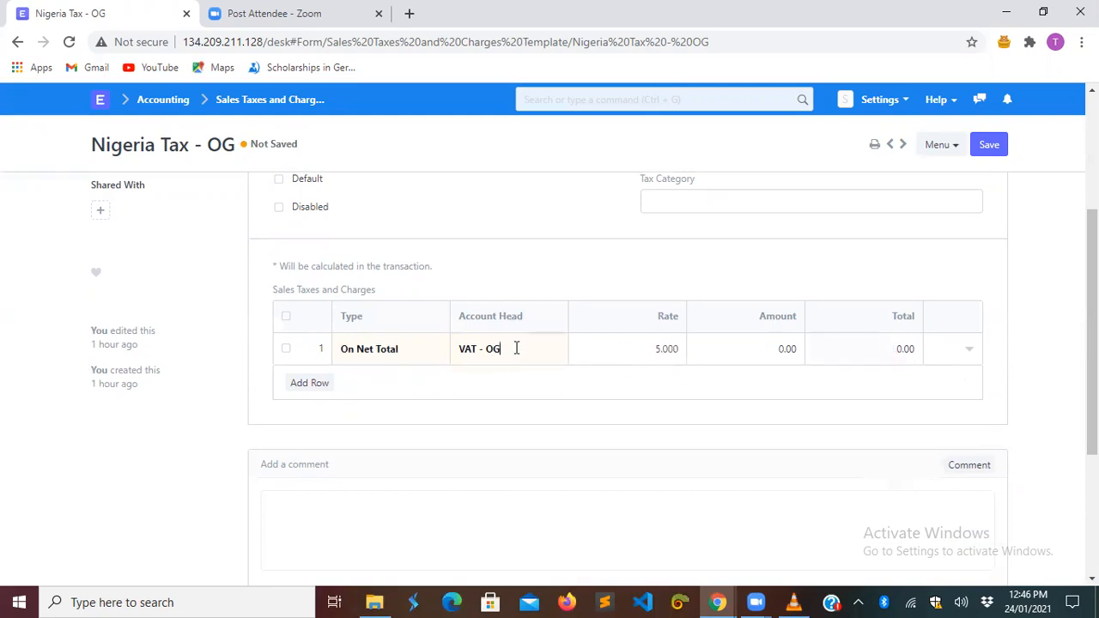
pyautogui.click(558, 350)
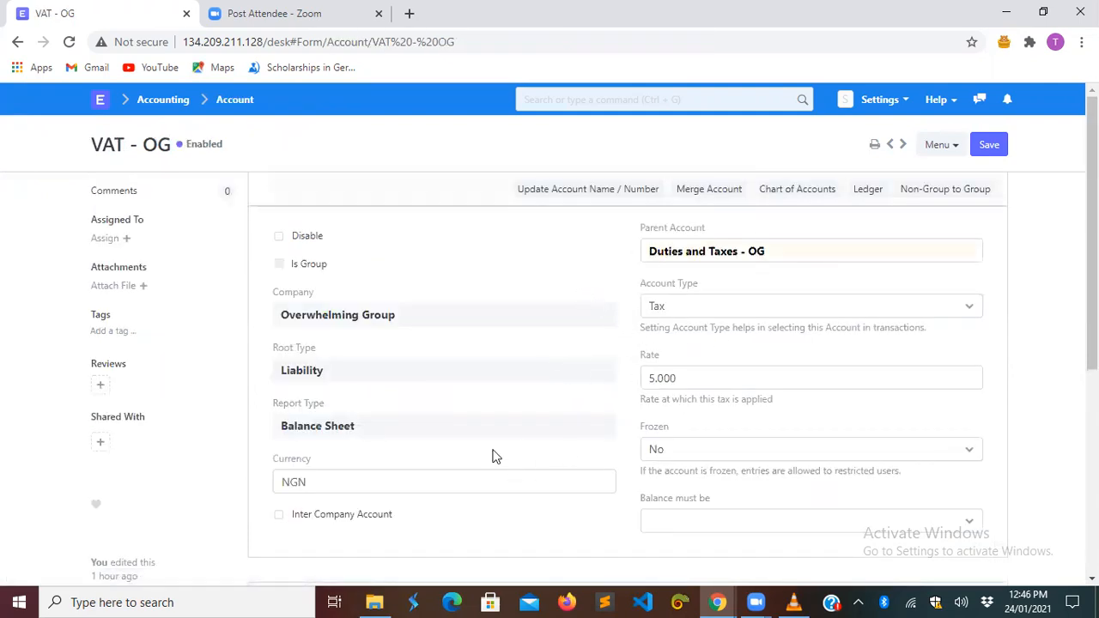
pyautogui.scroll(-2, 575, 440)
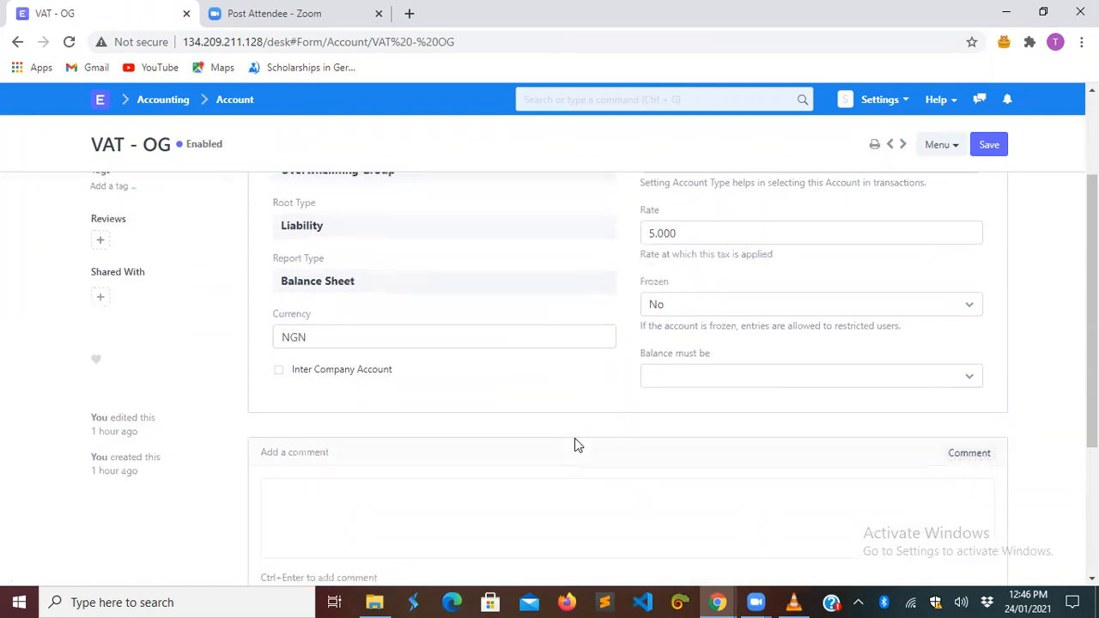
pyautogui.scroll(2, 575, 444)
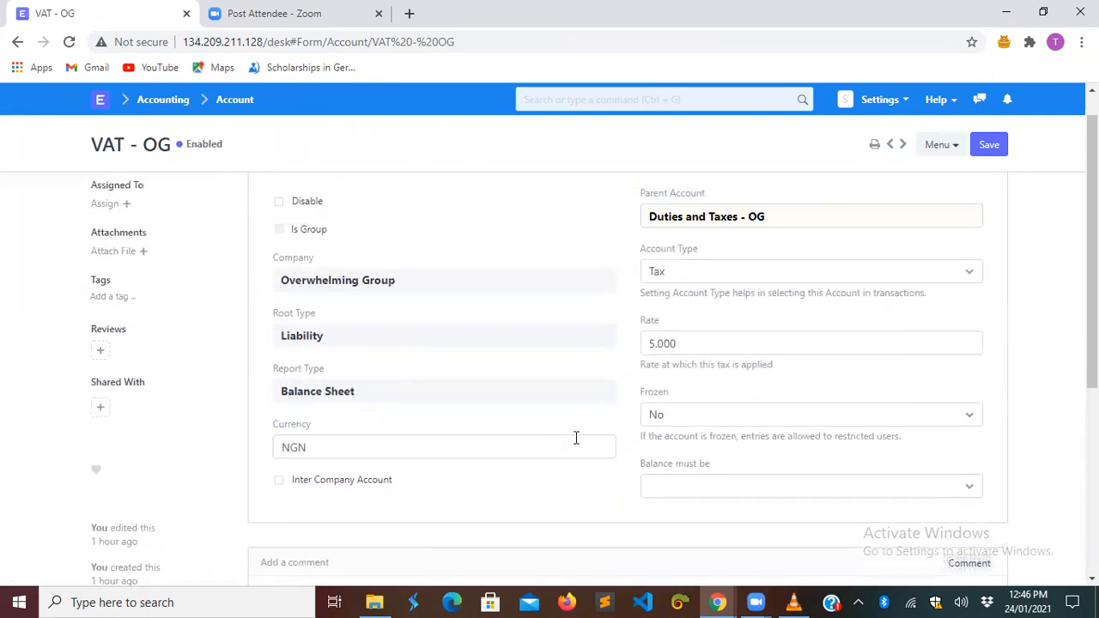
pyautogui.click(19, 43)
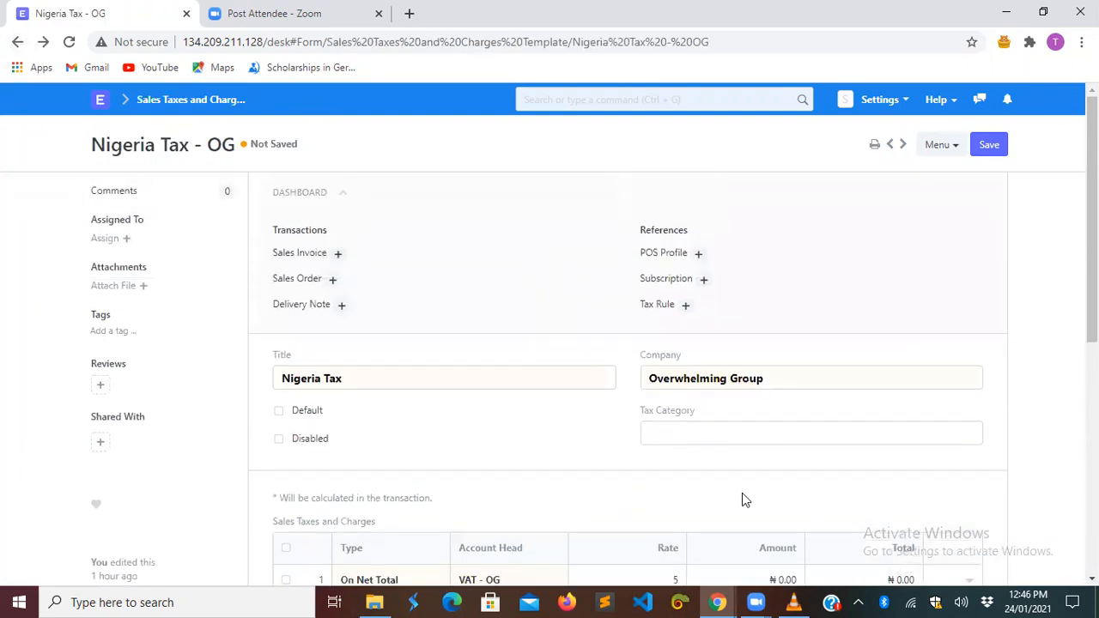
# - Change the VAT - OG row's cost center to Main - OG
pyautogui.scroll(-2, 742, 493)
pyautogui.scroll(-1, 742, 493)
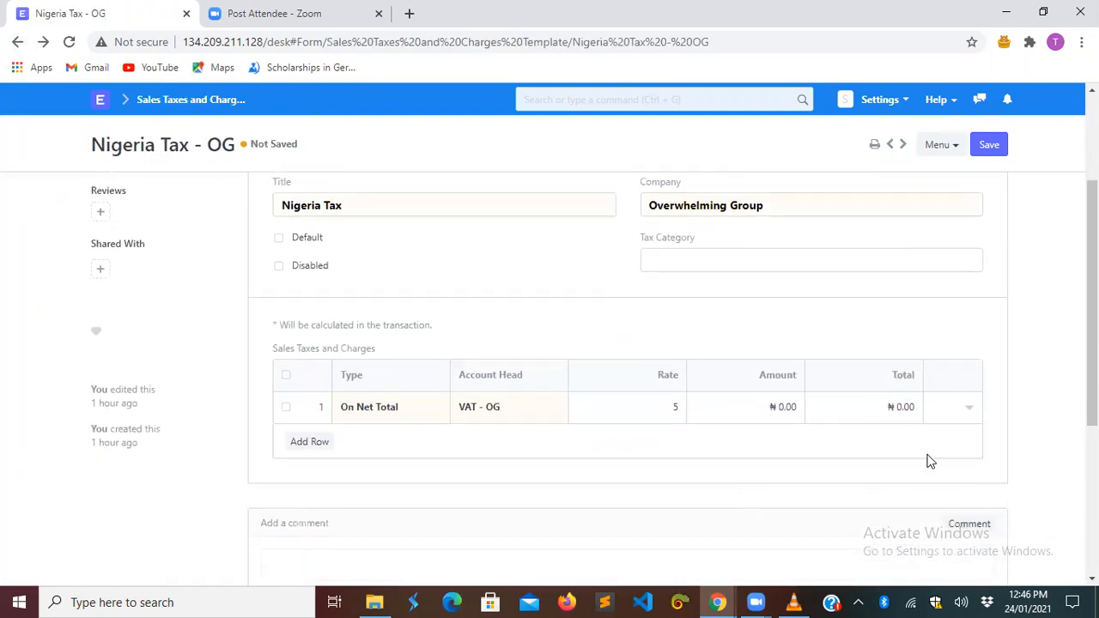
pyautogui.click(968, 413)
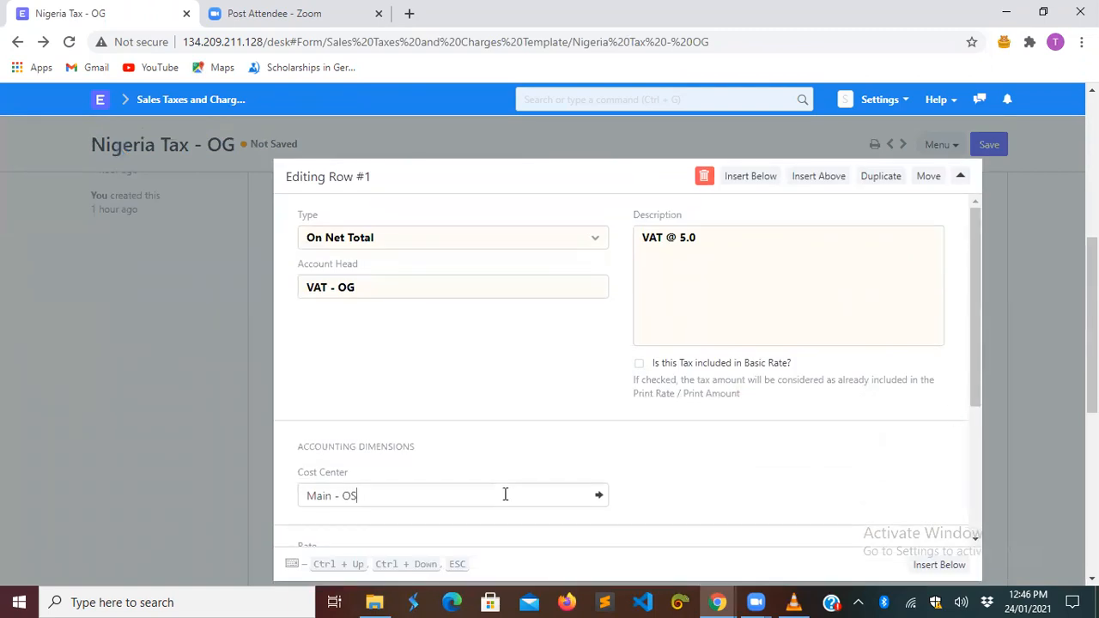
pyautogui.press('BackSpace')
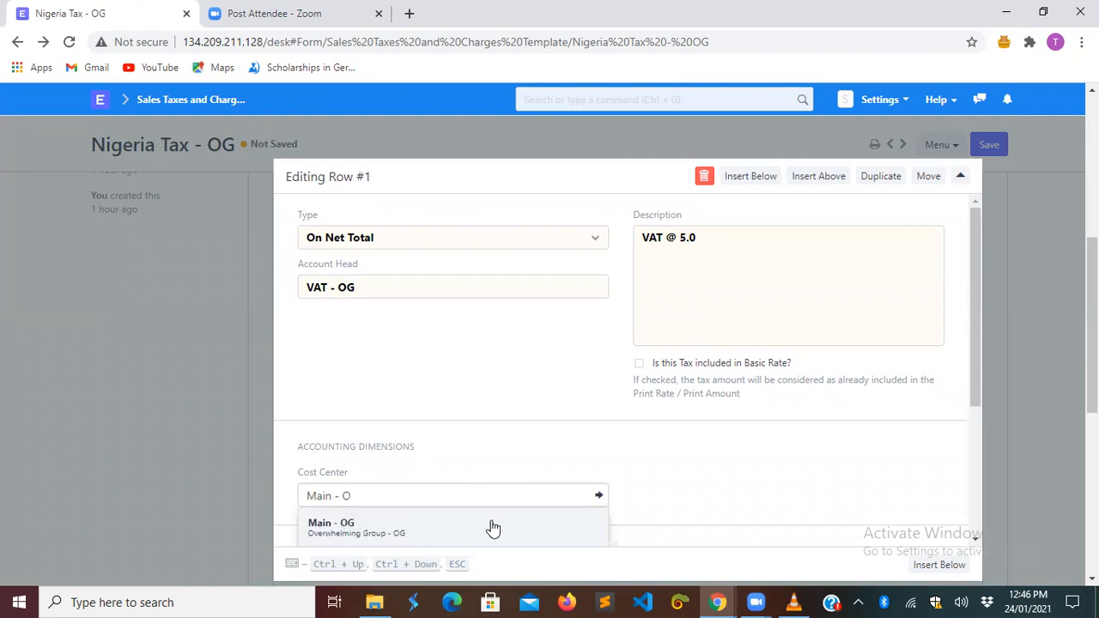
pyautogui.click(491, 522)
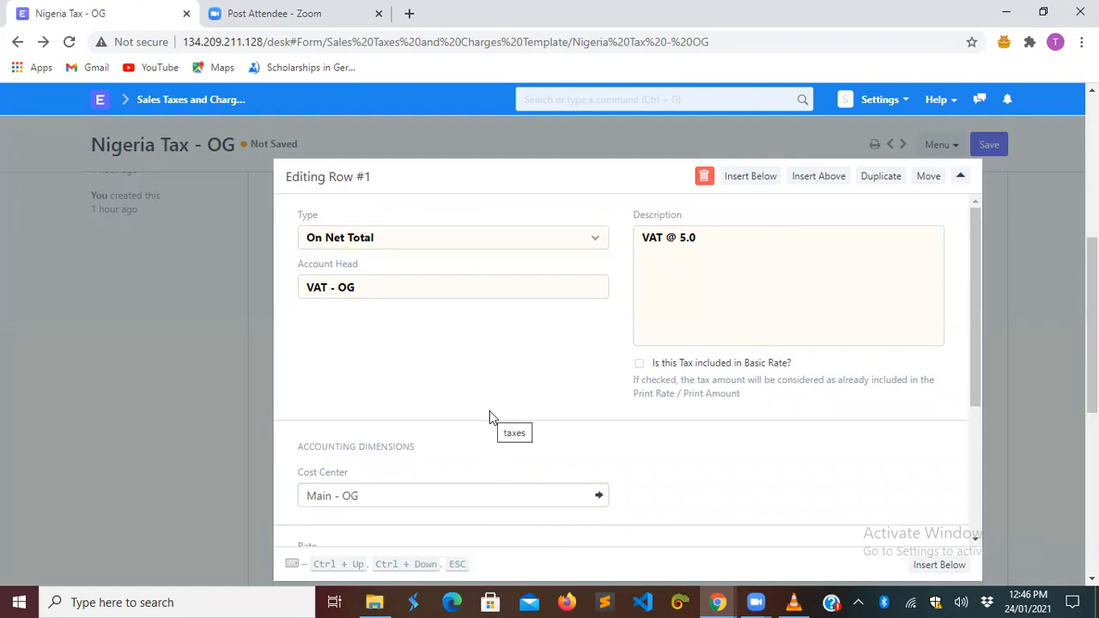
# - Mark the VAT tax as included in basic rate and save the template
pyautogui.scroll(-2, 489, 411)
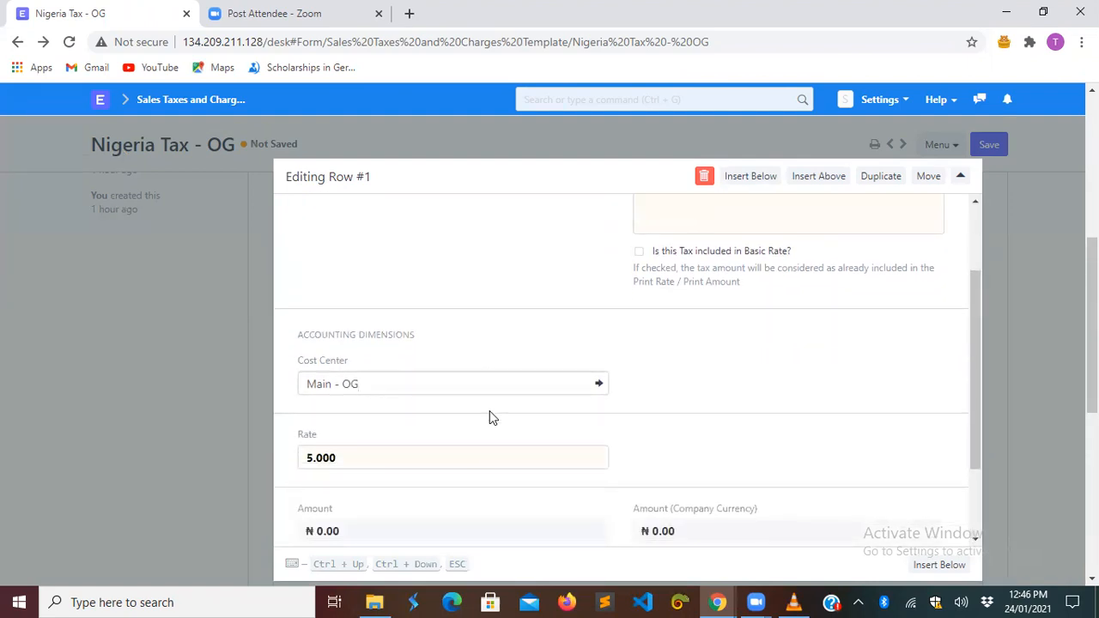
pyautogui.scroll(-2, 489, 411)
pyautogui.scroll(2, 490, 410)
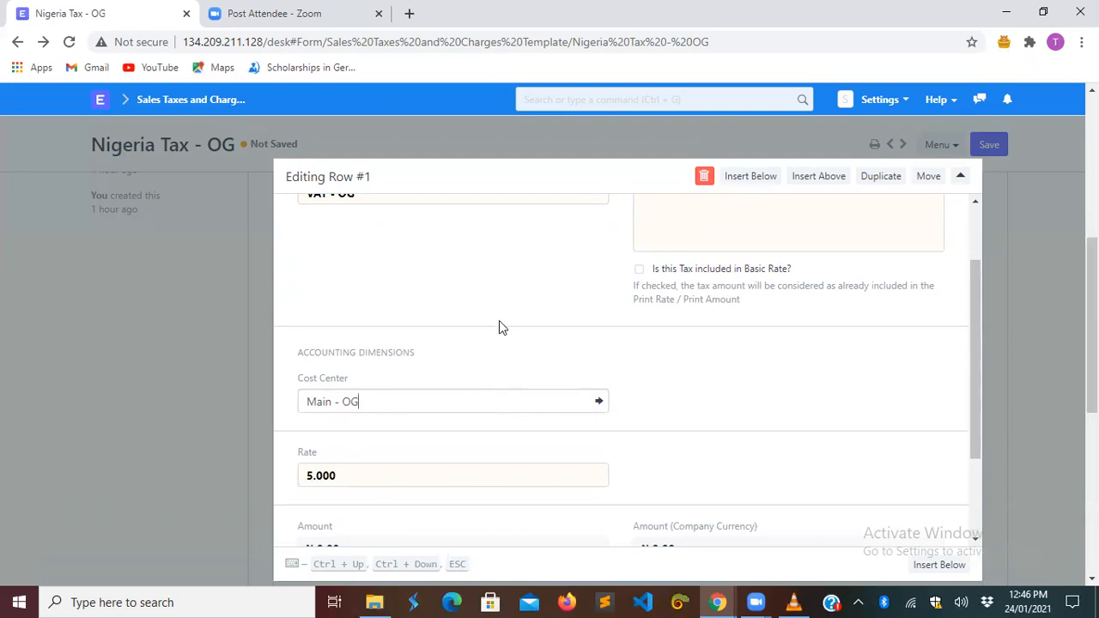
pyautogui.scroll(1, 498, 331)
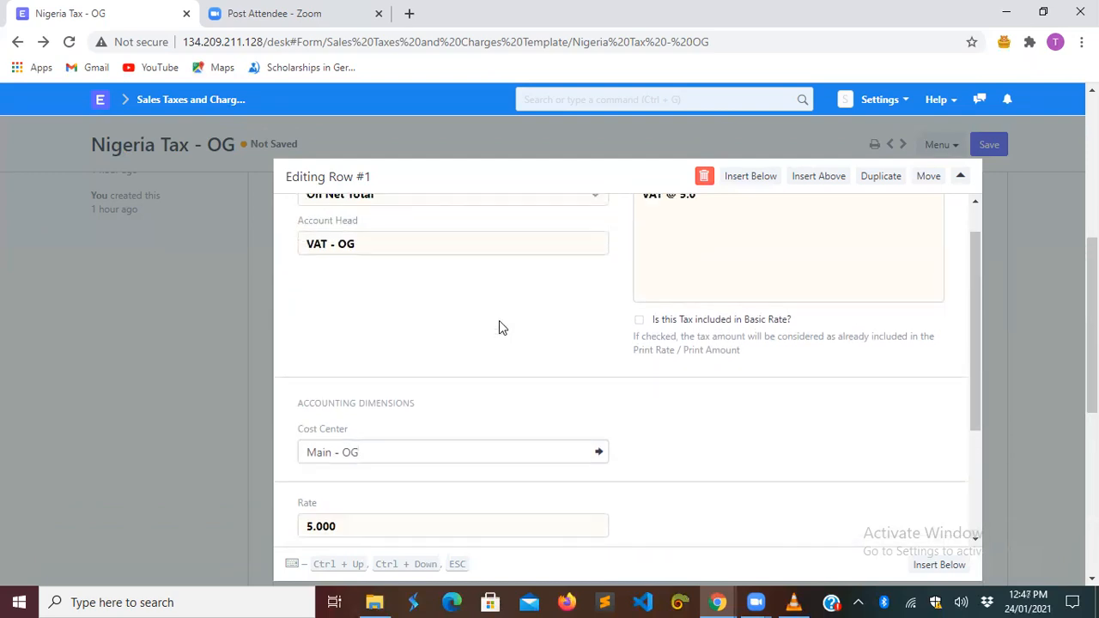
pyautogui.click(640, 321)
pyautogui.click(997, 296)
pyautogui.click(988, 146)
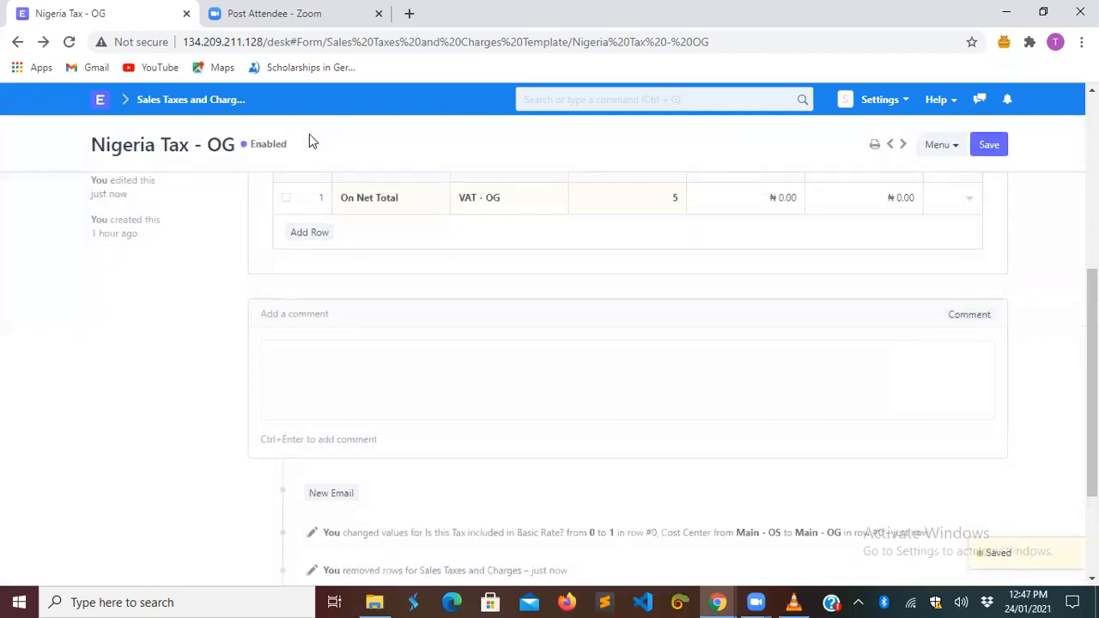
# - Go back to the unsaved New POS Profile 1 form
pyautogui.click(16, 40)
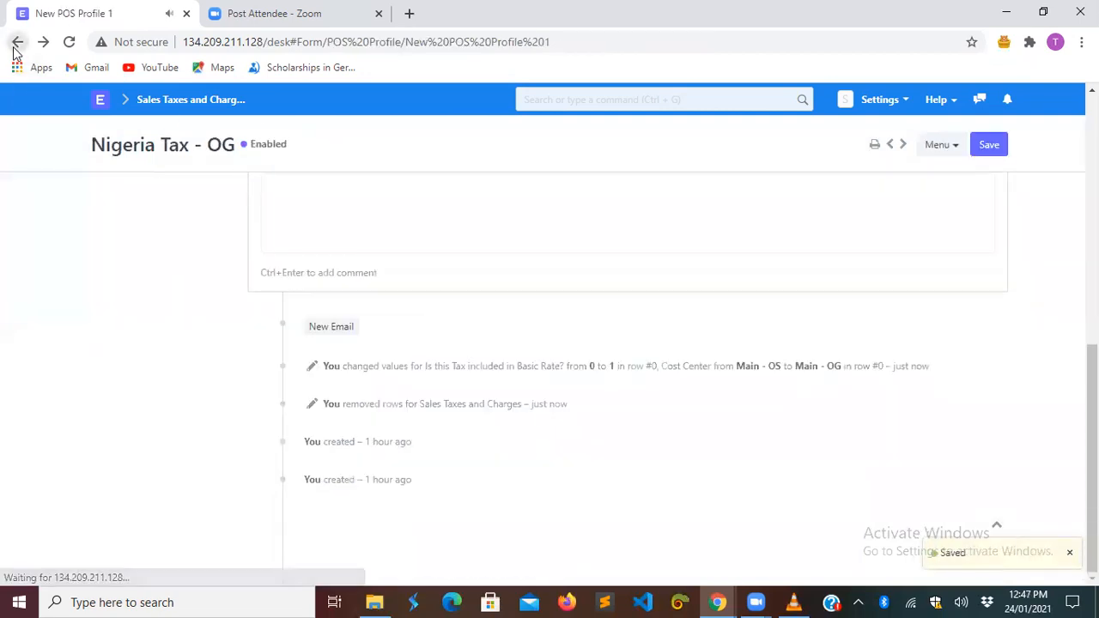
pyautogui.scroll(-10, 494, 495)
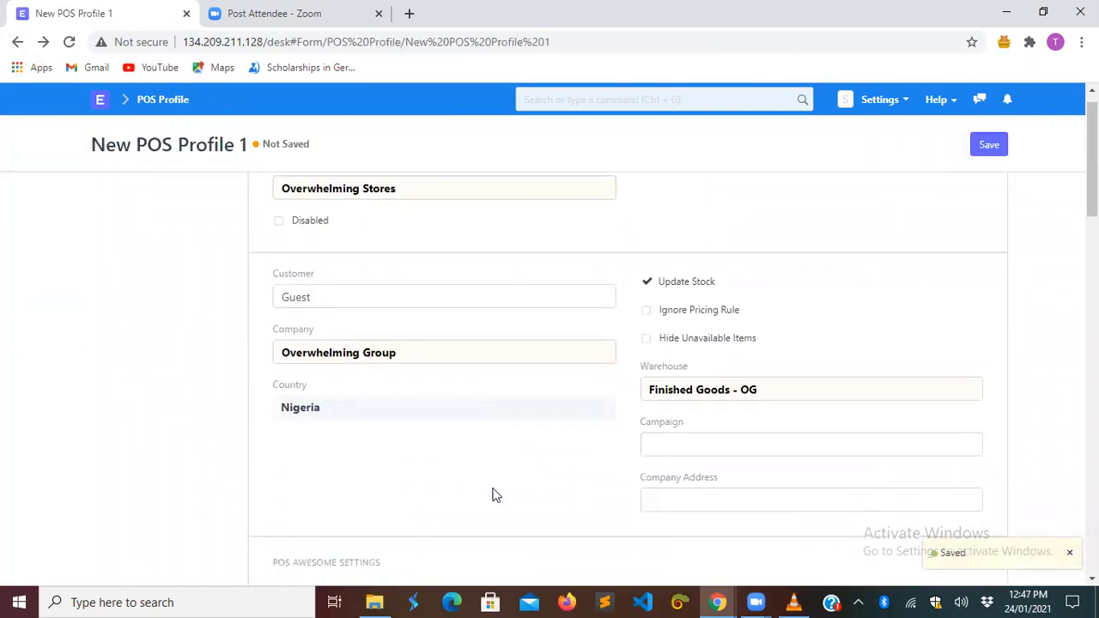
pyautogui.scroll(-5, 494, 495)
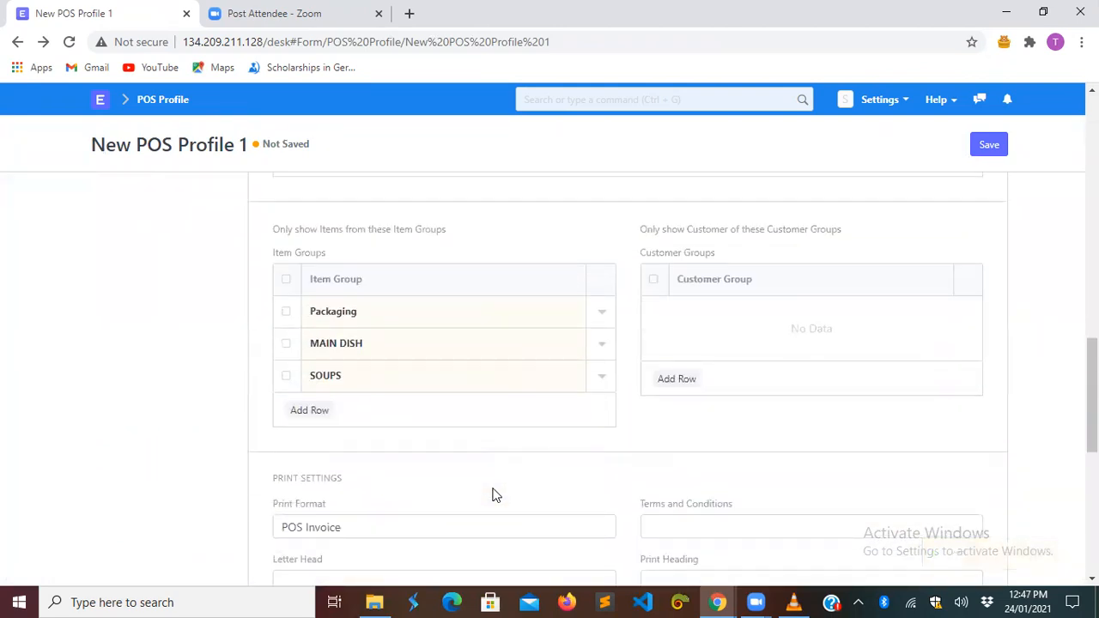
pyautogui.scroll(3, 494, 496)
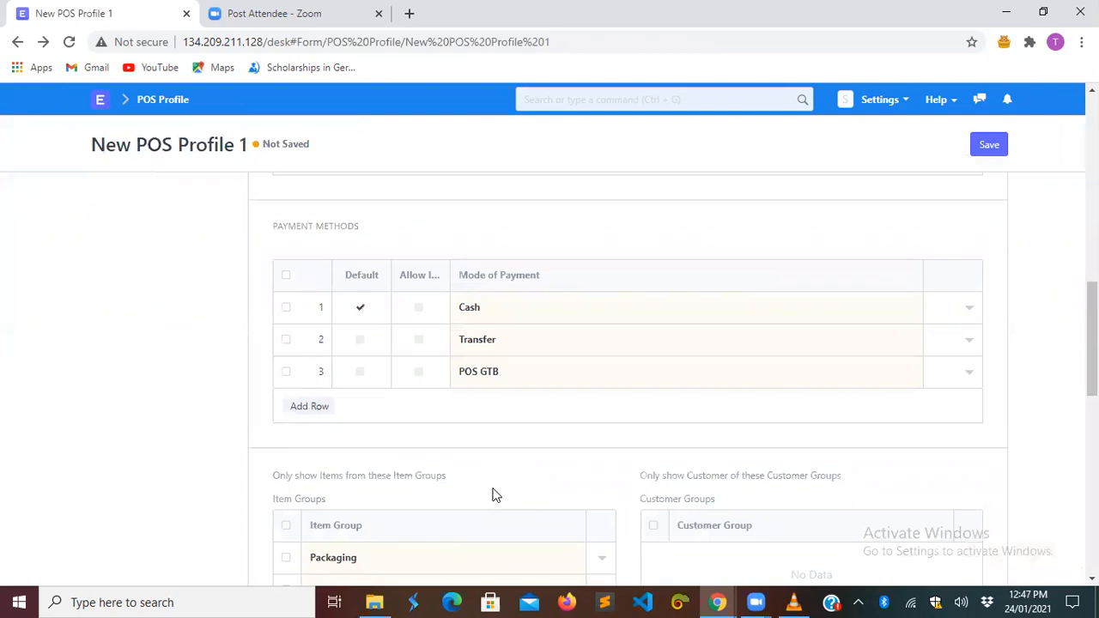
# - Check the Cash mode of payment lists the Cash - OG account, then return to the profile
pyautogui.click(609, 311)
pyautogui.click(913, 309)
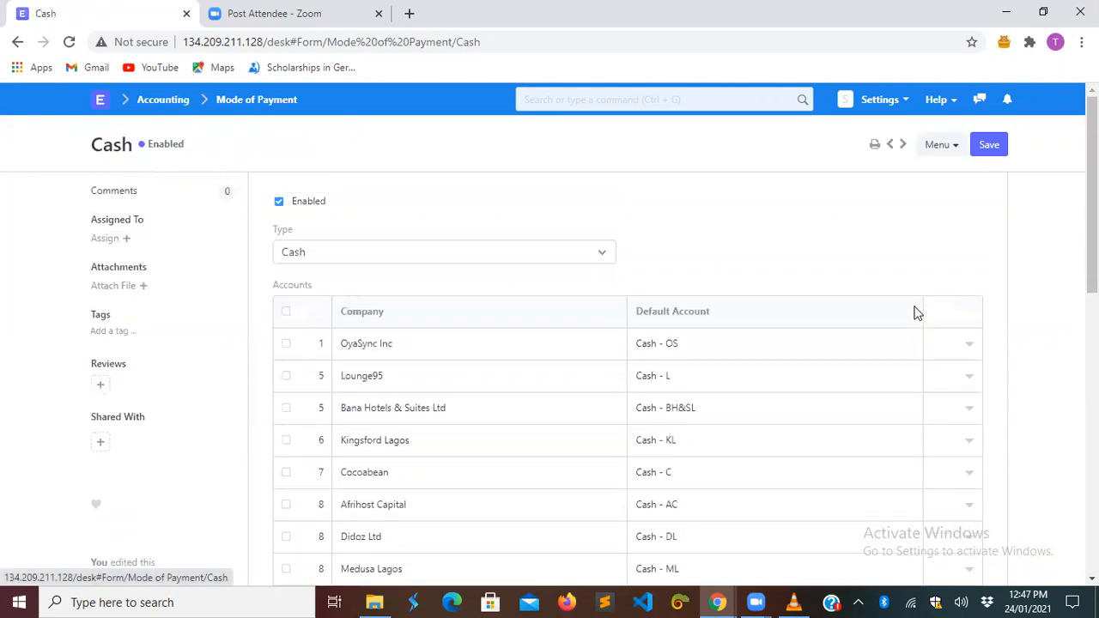
pyautogui.scroll(-4, 685, 511)
pyautogui.scroll(-5, 685, 510)
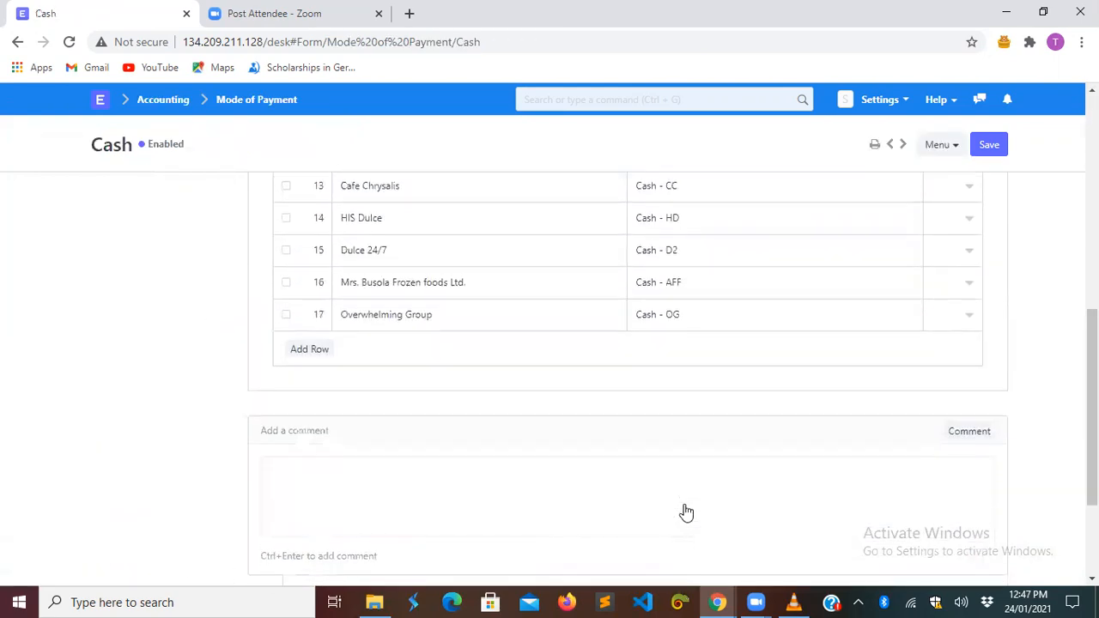
pyautogui.scroll(1, 684, 511)
pyautogui.scroll(-1, 685, 510)
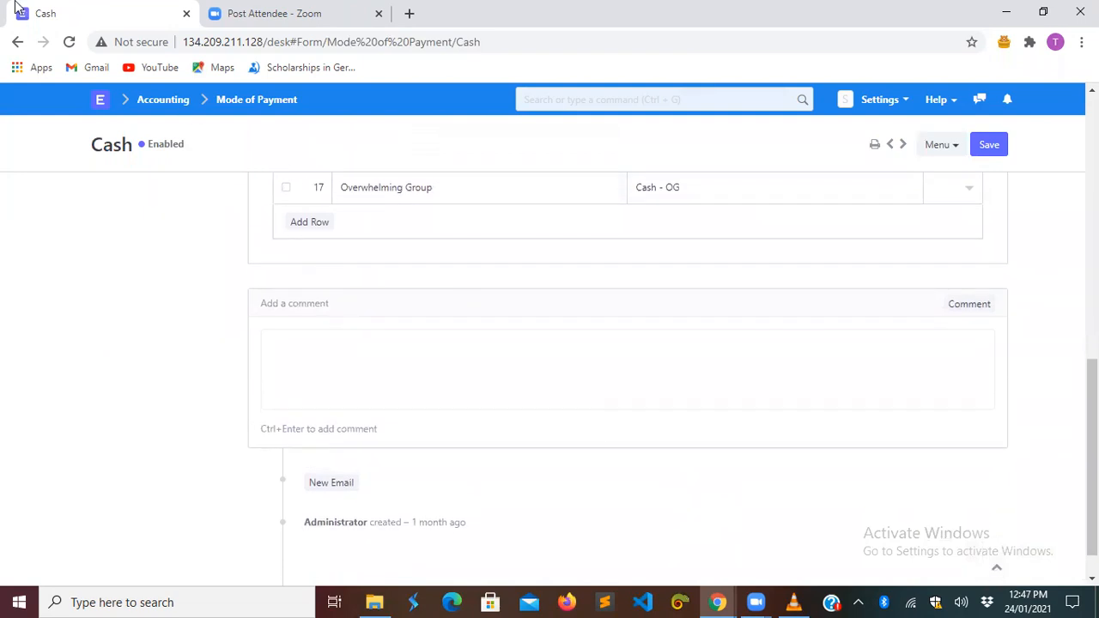
pyautogui.click(17, 41)
# - Enter 'Ikorodu, Lagos' in the Company Address field
pyautogui.scroll(1, 478, 211)
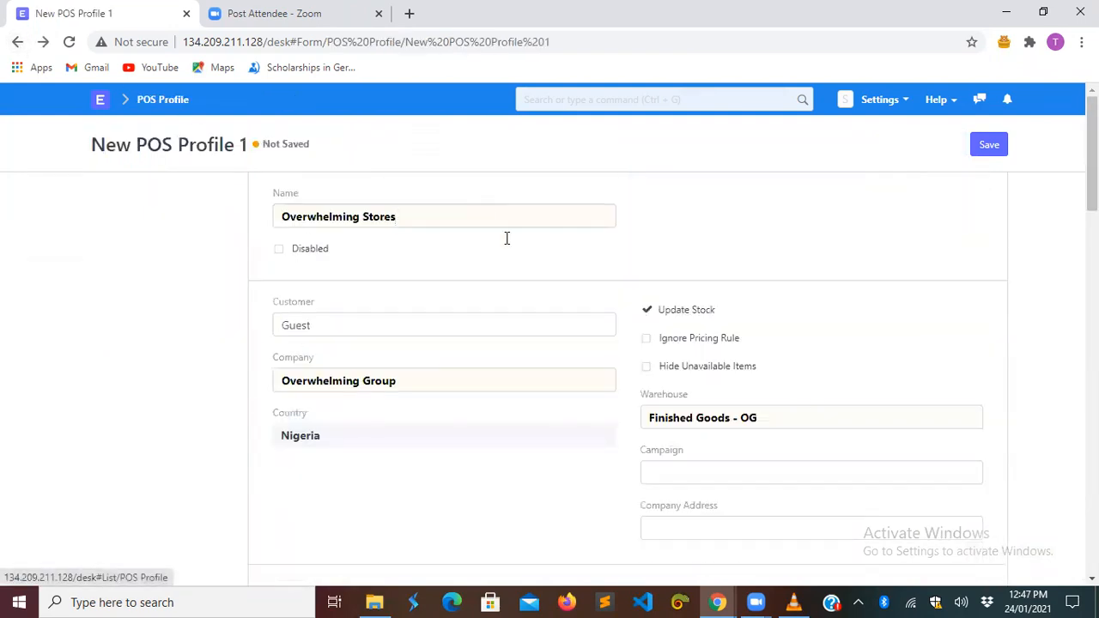
pyautogui.scroll(-2, 887, 334)
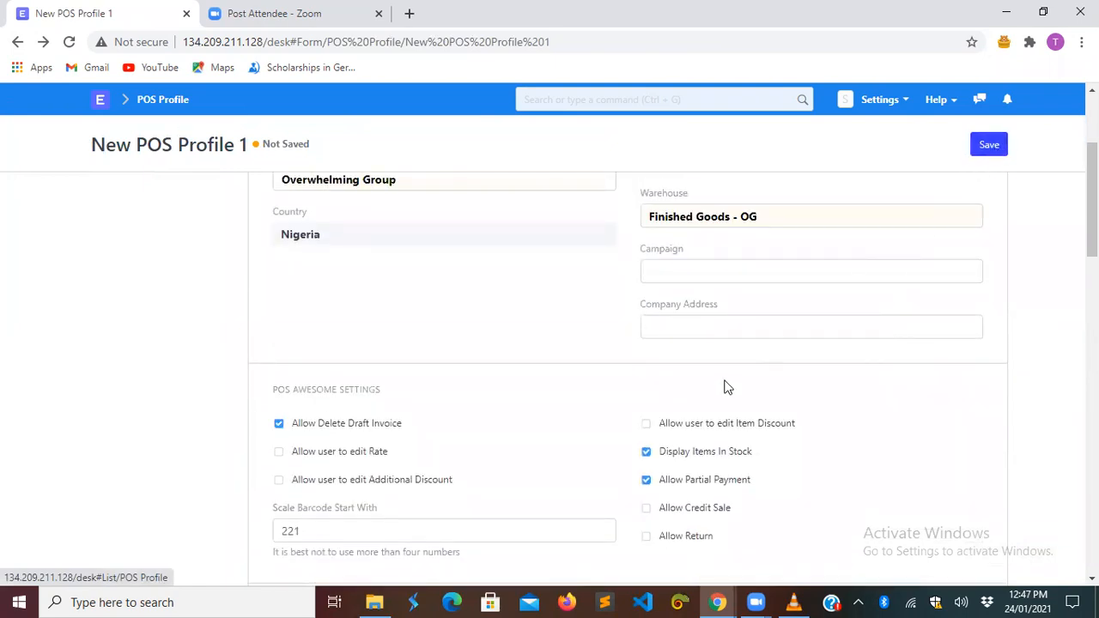
pyautogui.click(714, 328)
pyautogui.write('Ikp')
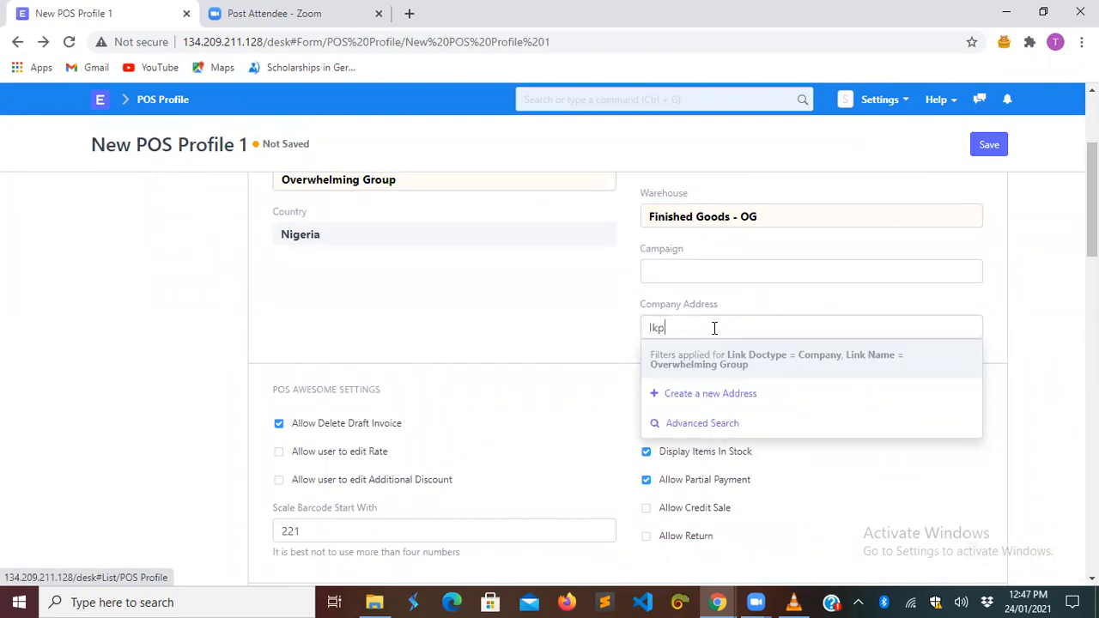
pyautogui.press('BackSpace')
pyautogui.write('orodu , Lagos')
# - Save the Overwhelming Stores POS profile, dismiss the address suggestions, and review the saved form
pyautogui.click(996, 144)
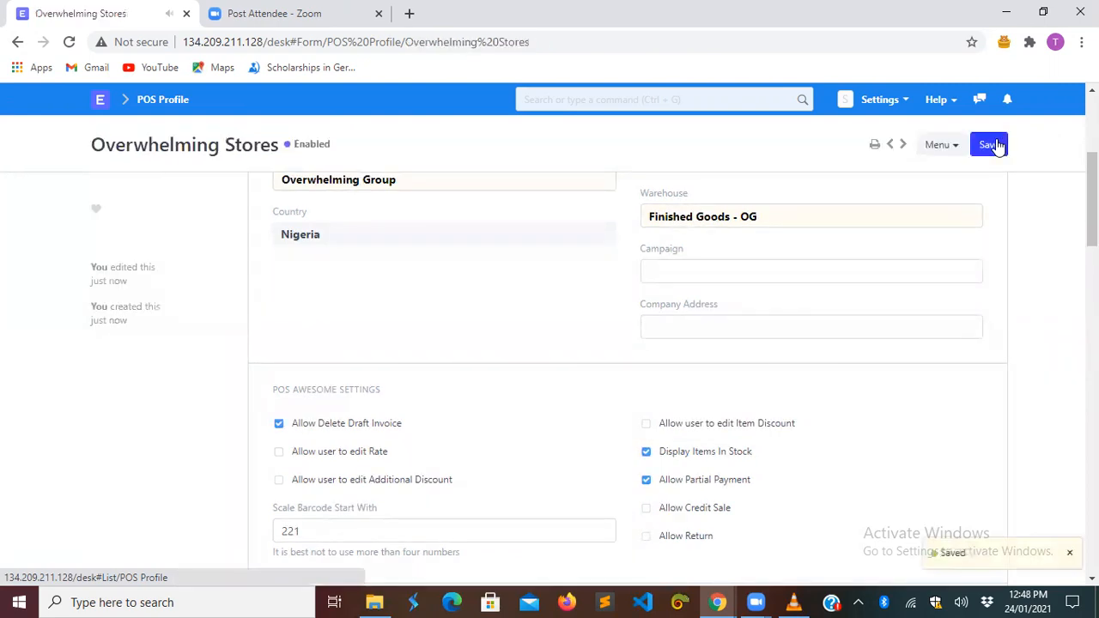
pyautogui.click(729, 323)
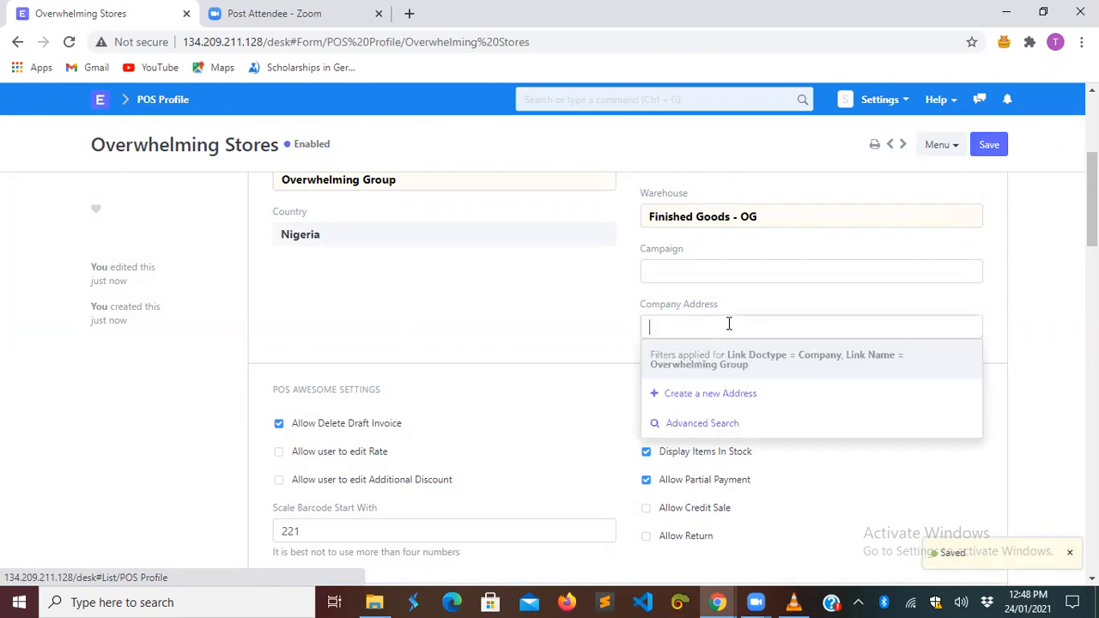
pyautogui.click(543, 339)
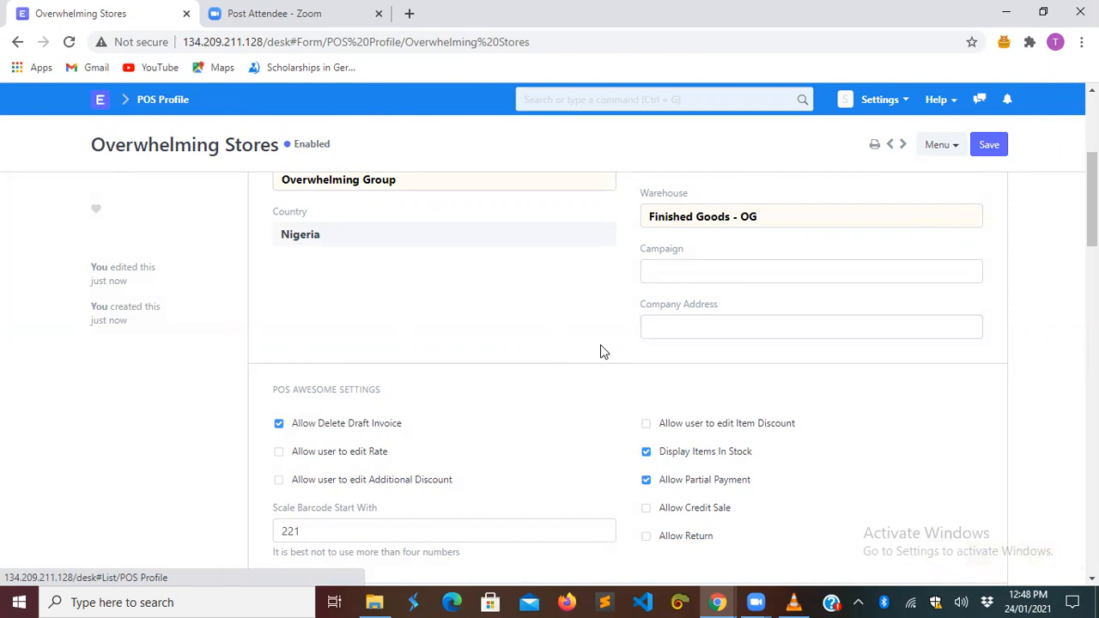
pyautogui.scroll(-8, 601, 351)
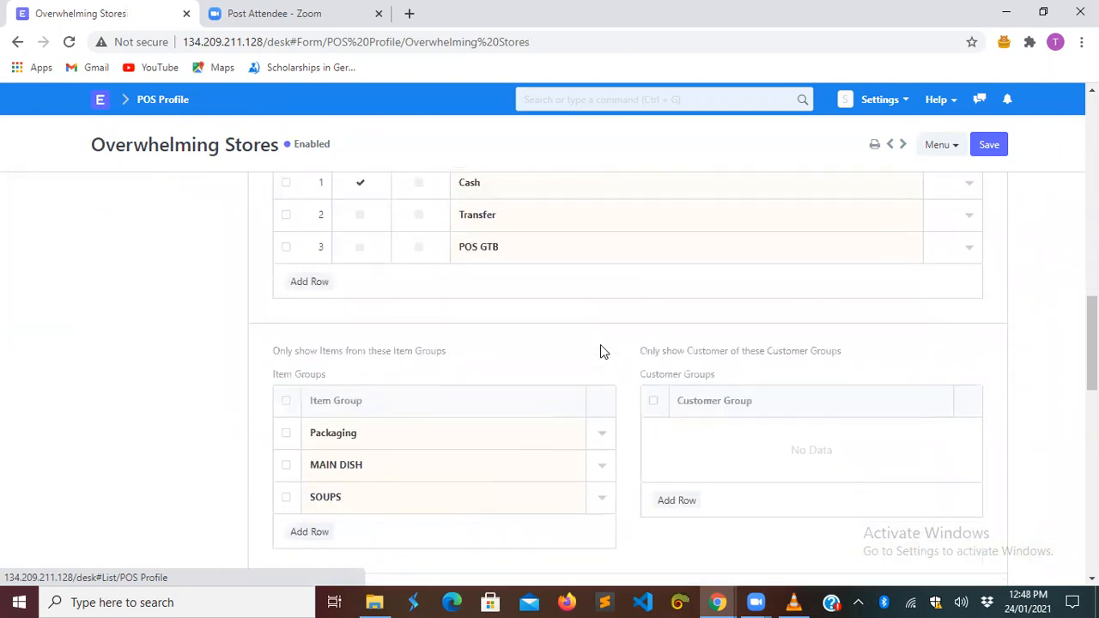
pyautogui.scroll(-6, 600, 347)
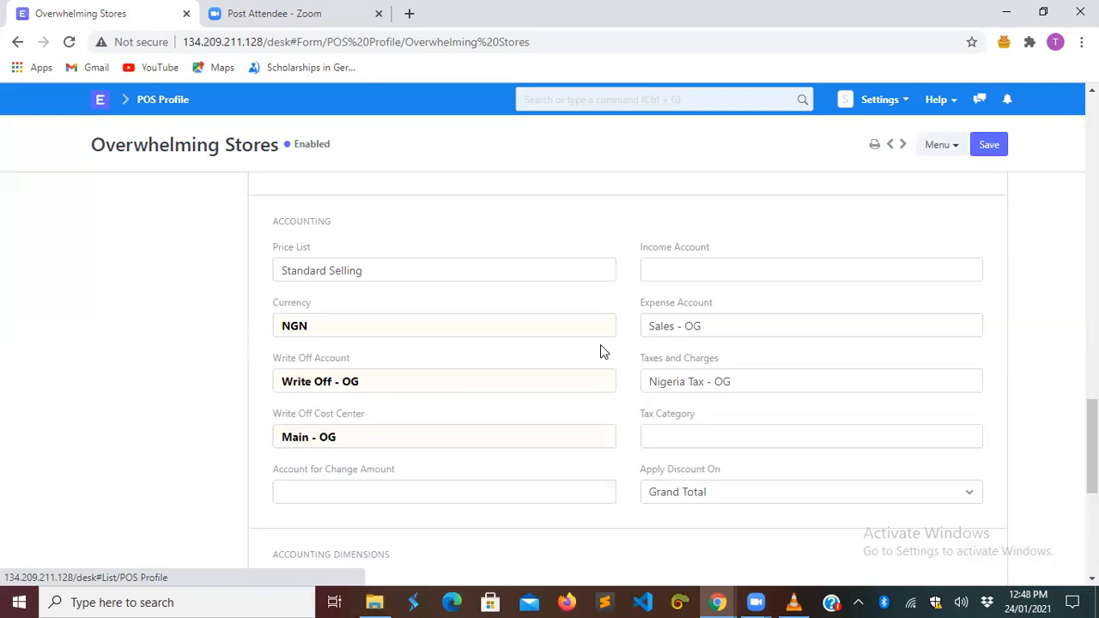
# - Go to the desk home and open the POS Profile list
pyautogui.click(103, 101)
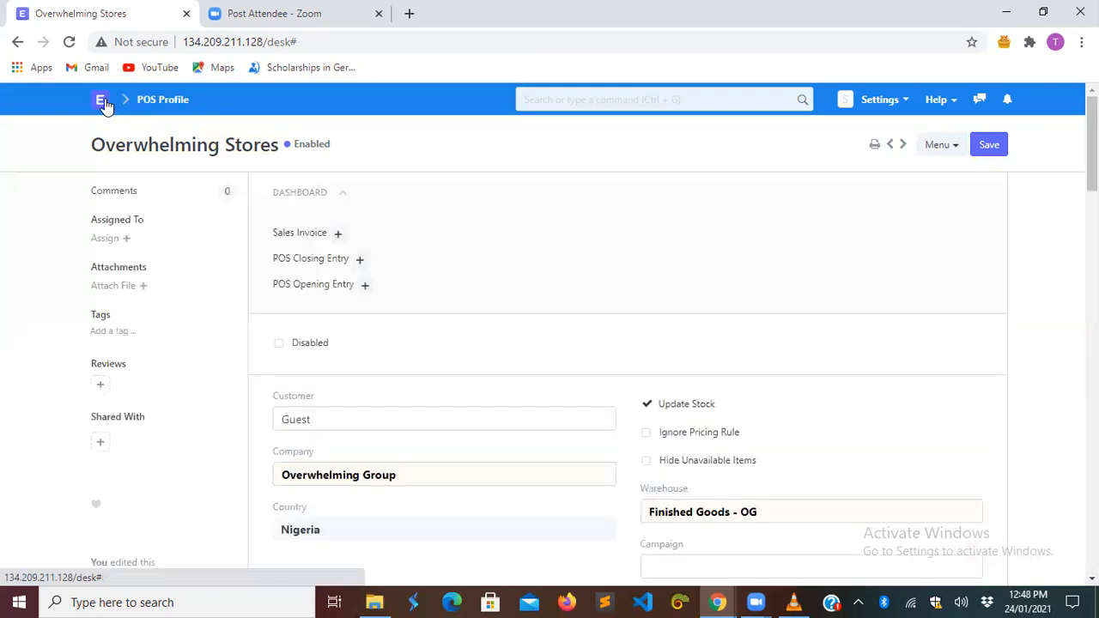
pyautogui.click(623, 206)
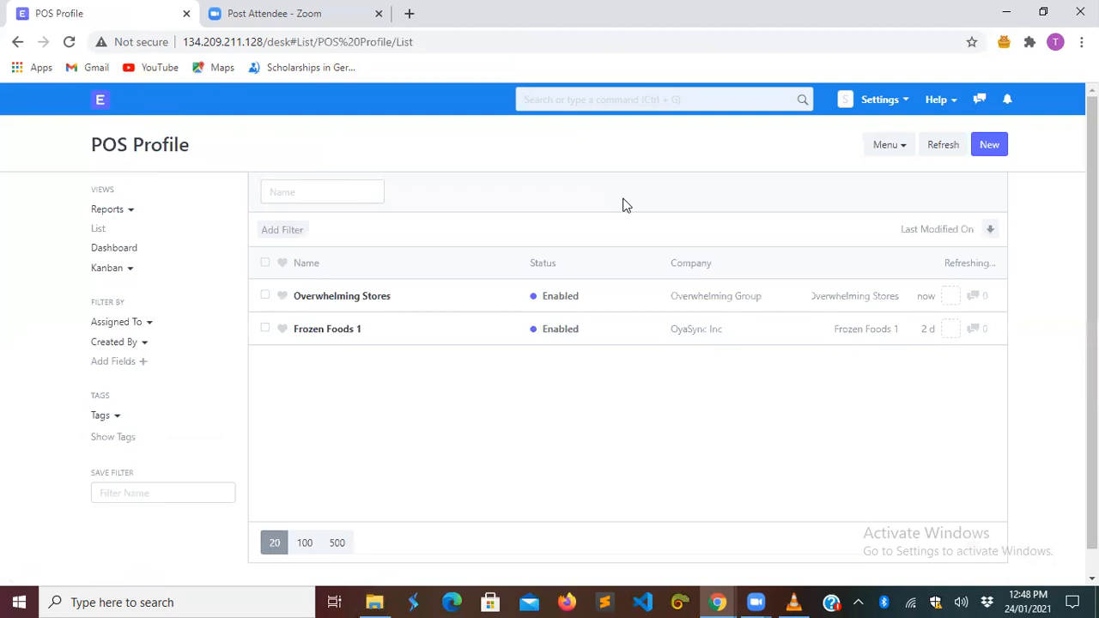